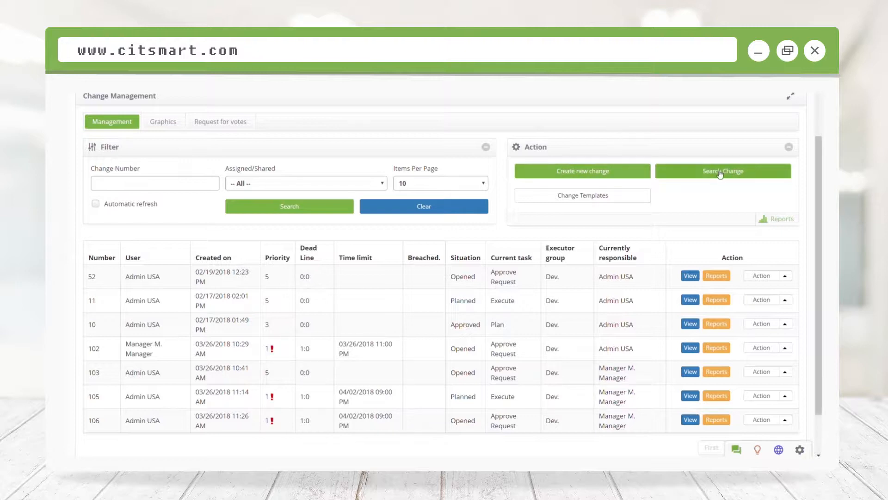
Step: Start a new change and assign the admin user found in the staff search as its requester
{"action": "left_click", "coordinate": [571, 168]}
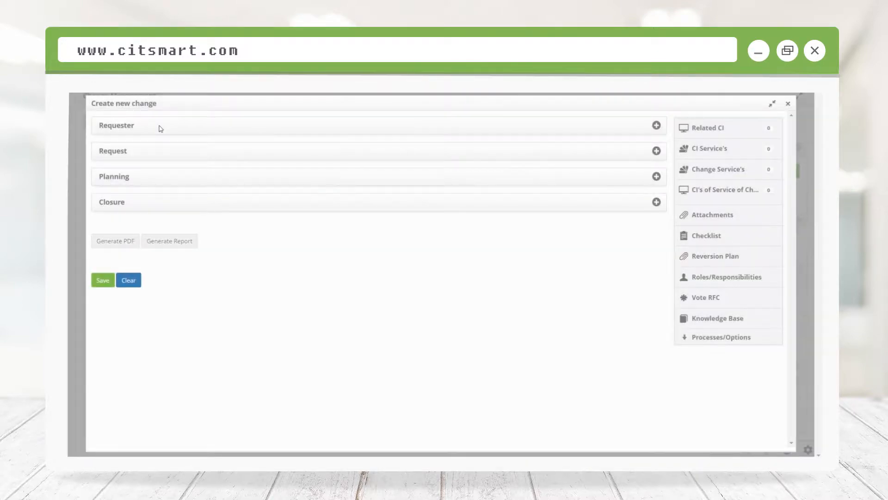
{"action": "left_click", "coordinate": [161, 129]}
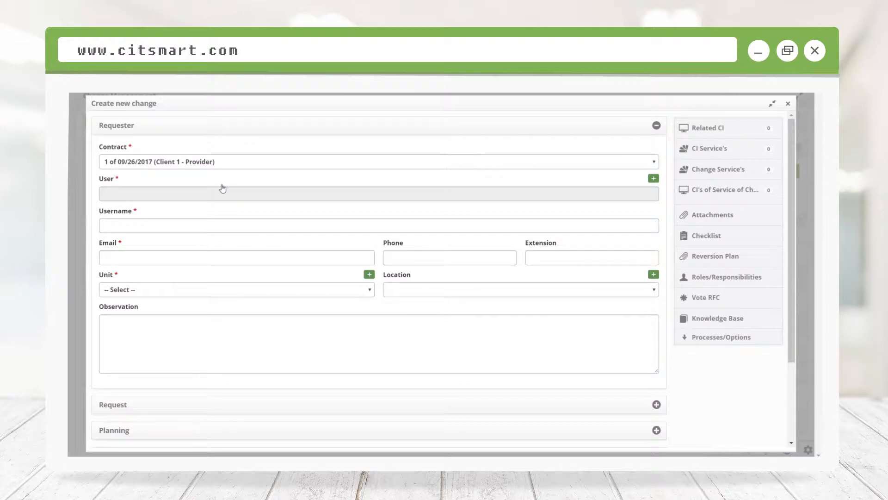
{"action": "left_click", "coordinate": [196, 194]}
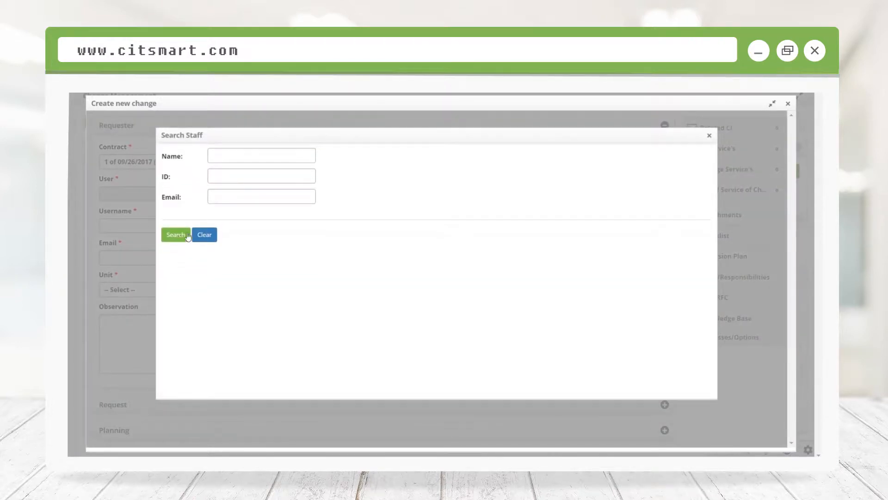
{"action": "left_click", "coordinate": [176, 234]}
{"action": "left_click", "coordinate": [171, 276]}
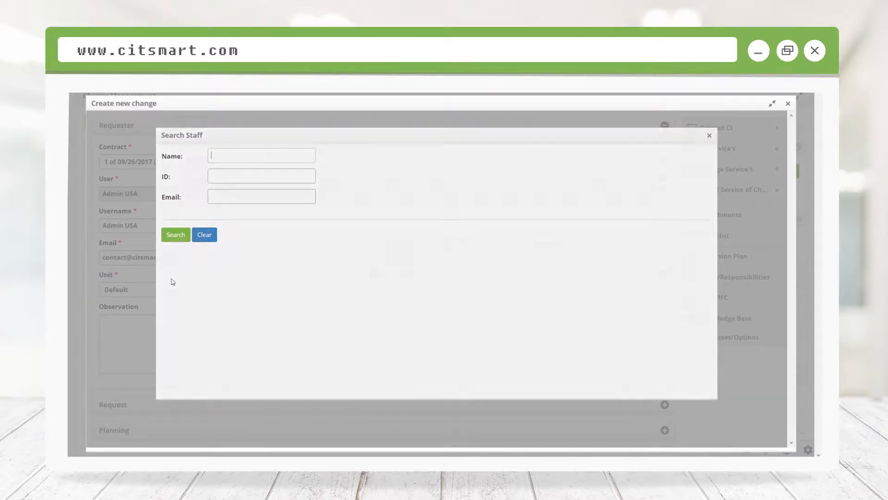
Step: In the request details, title the change "new platform implementation" and set its category to Major
{"action": "scroll", "coordinate": [155, 313], "scroll_direction": "down", "scroll_amount": 3}
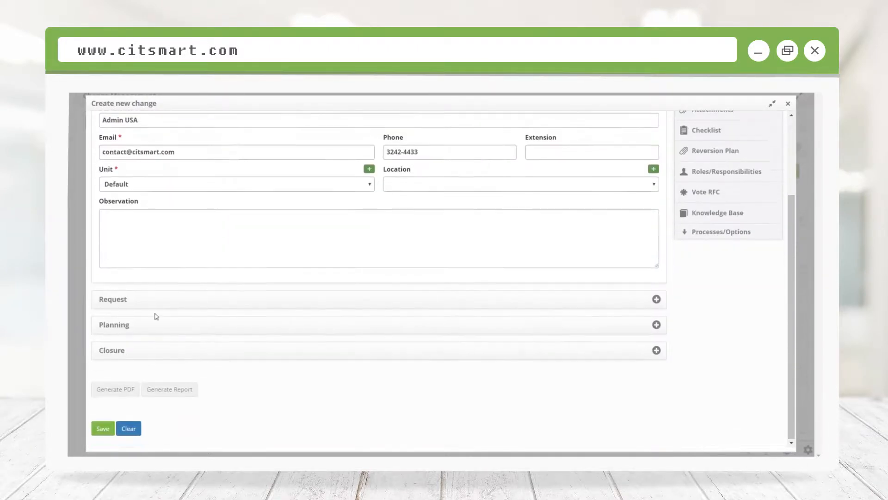
{"action": "left_click", "coordinate": [139, 300]}
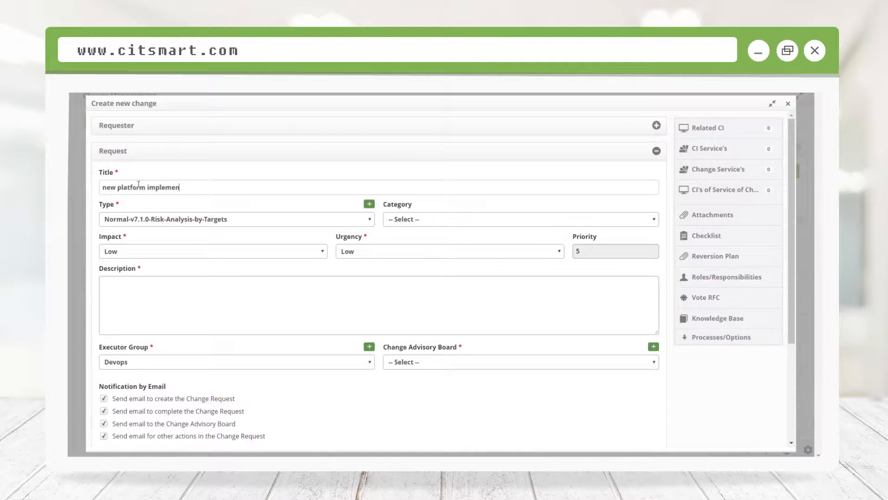
{"action": "type", "text": "tation"}
{"action": "left_click", "coordinate": [400, 221]}
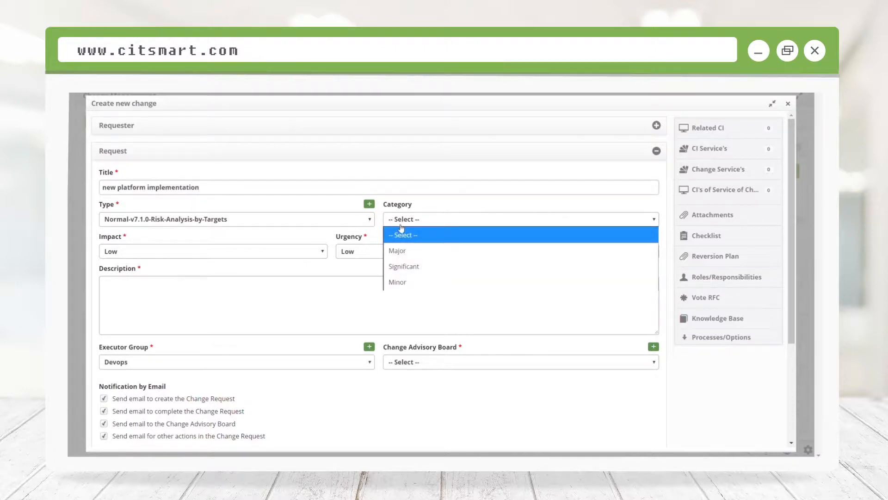
{"action": "left_click", "coordinate": [386, 253]}
Step: Set the change's impact to High and its urgency to Medium
{"action": "left_click", "coordinate": [208, 253]}
{"action": "left_click", "coordinate": [182, 297]}
{"action": "left_click", "coordinate": [383, 254]}
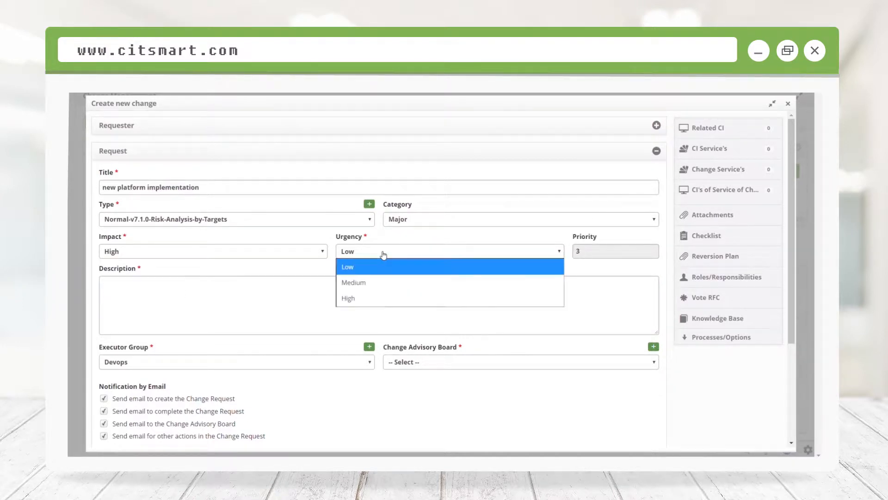
{"action": "left_click", "coordinate": [357, 284]}
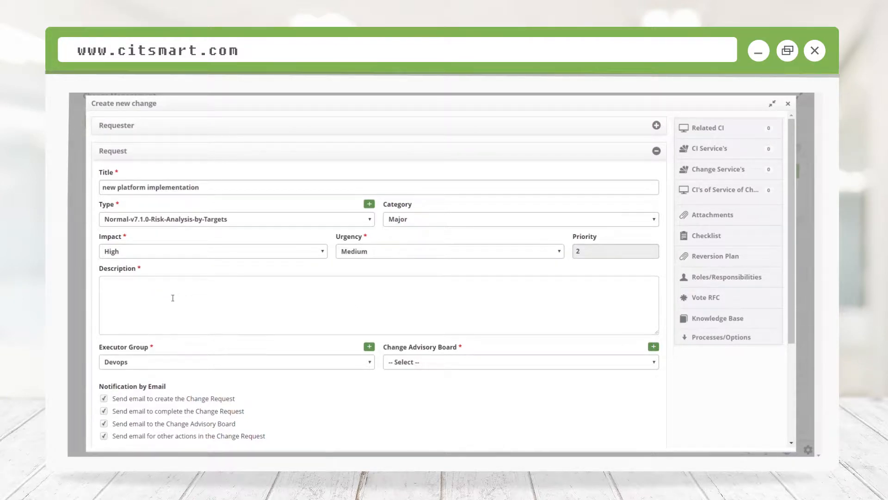
Step: Describe the change as "implementing new platform across business units" and assign Manager as the Change Advisory Board
{"action": "type", "text": "menting new platfor"}
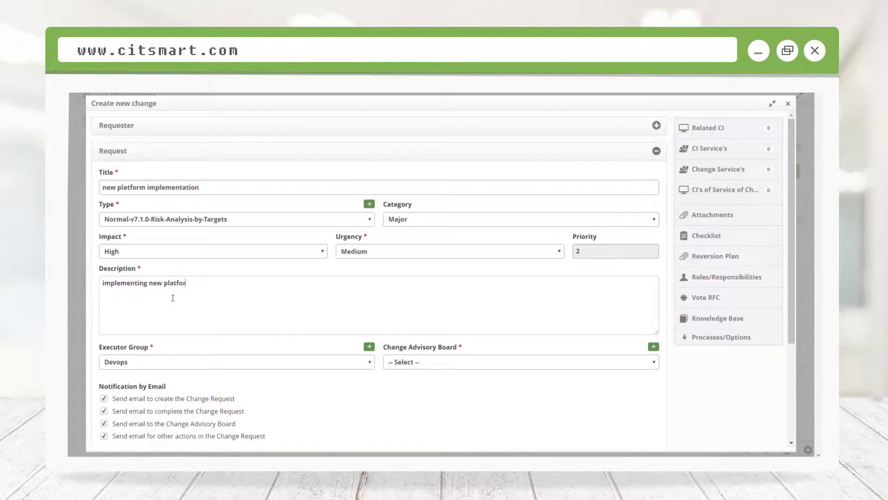
{"action": "type", "text": "business units"}
{"action": "left_click", "coordinate": [421, 364]}
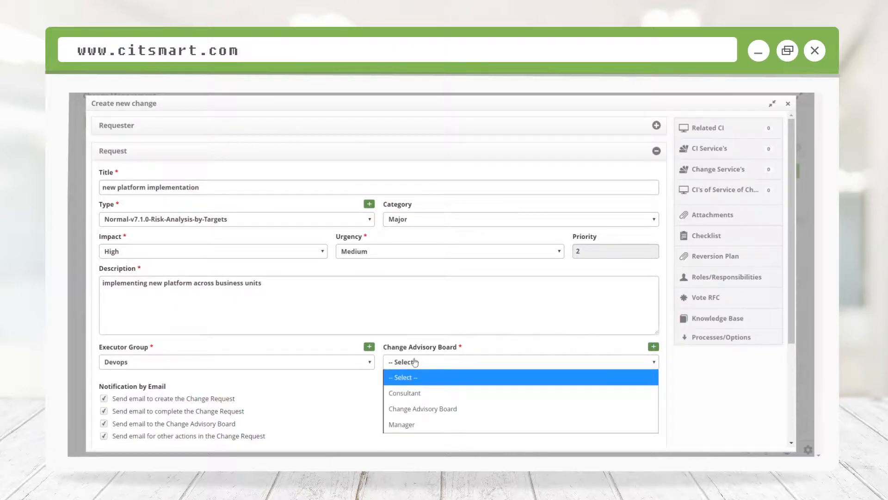
{"action": "left_click", "coordinate": [412, 424]}
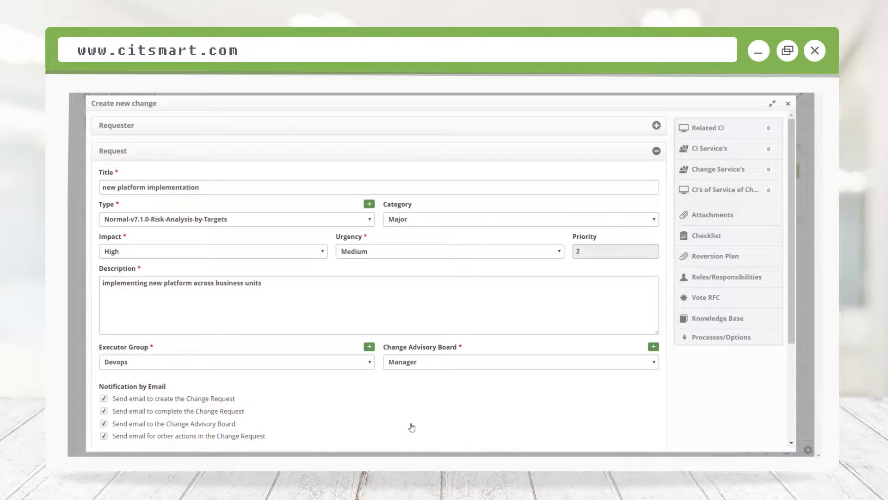
Step: Link the Data Server 01 configuration item to the change and choose to report what will be changed
{"action": "scroll", "coordinate": [411, 427], "scroll_direction": "down", "scroll_amount": 3}
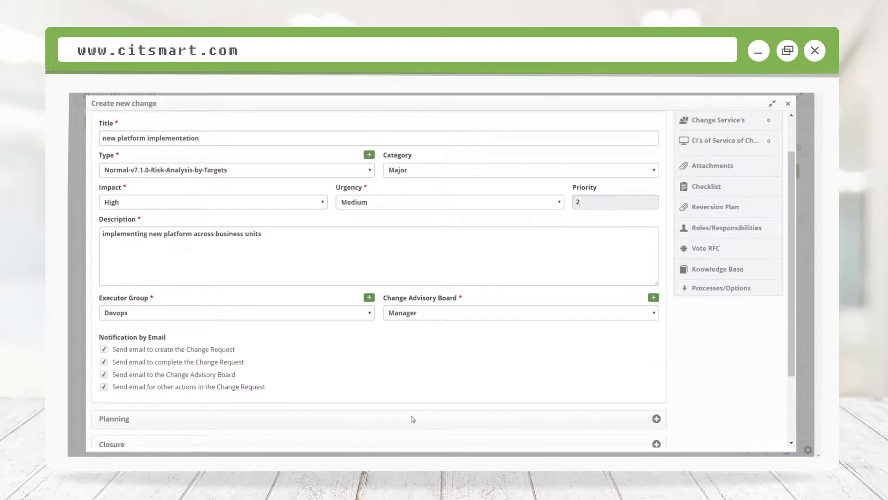
{"action": "scroll", "coordinate": [402, 416], "scroll_direction": "up", "scroll_amount": 3}
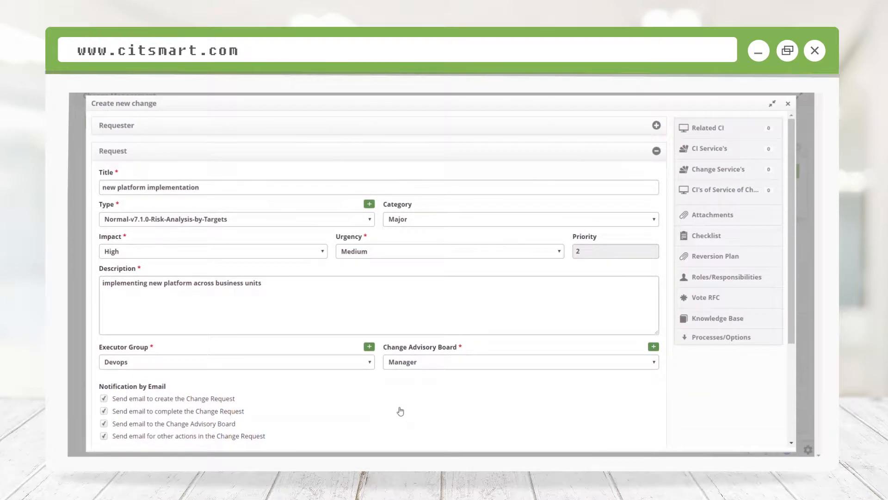
{"action": "left_click", "coordinate": [712, 131]}
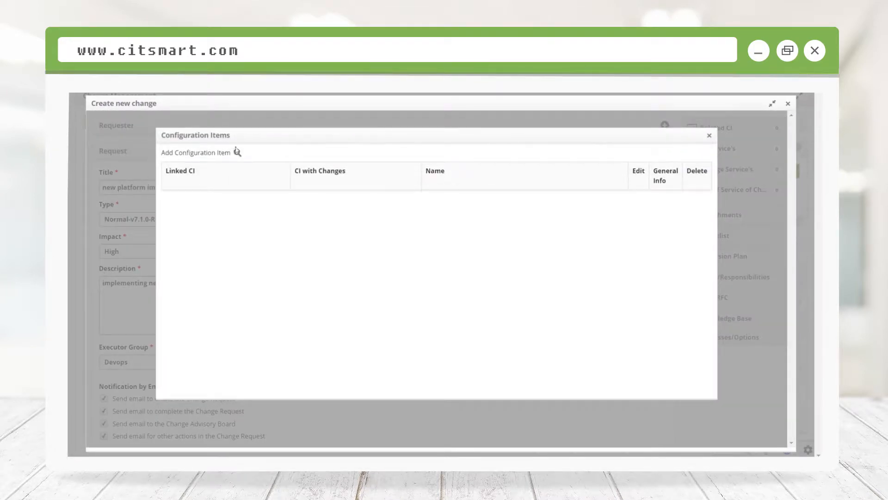
{"action": "left_click", "coordinate": [238, 153]}
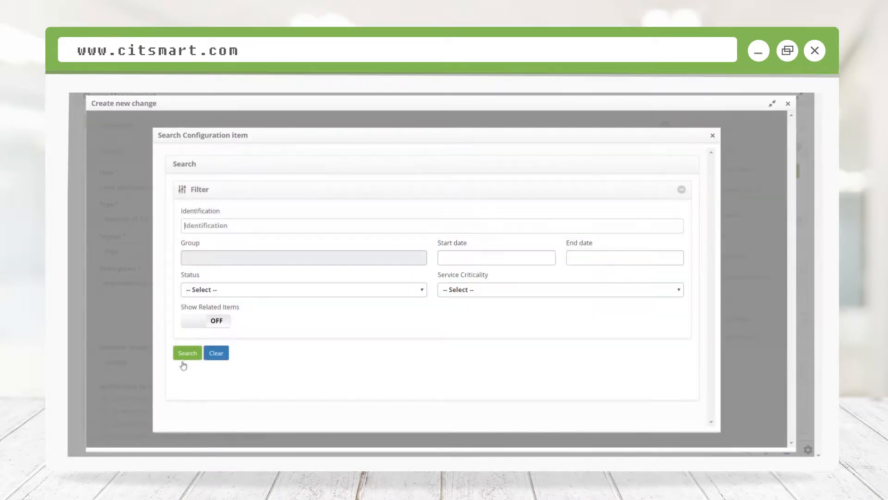
{"action": "left_click", "coordinate": [187, 353]}
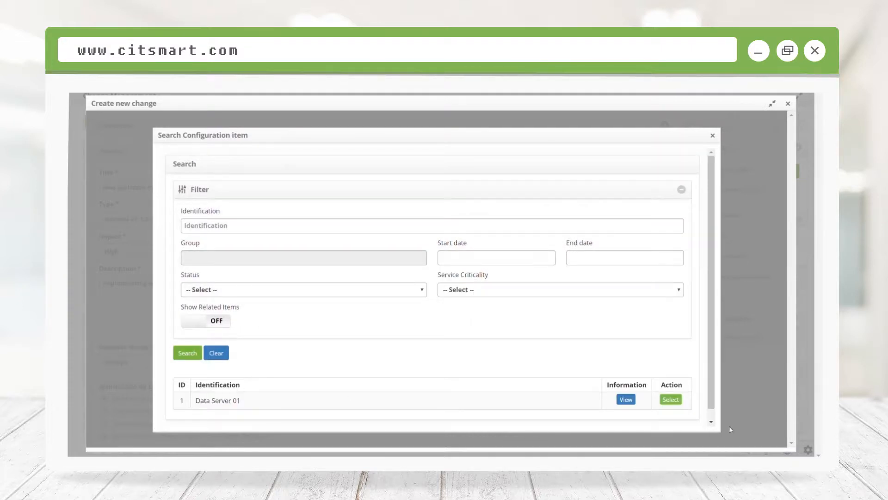
{"action": "left_click", "coordinate": [672, 401]}
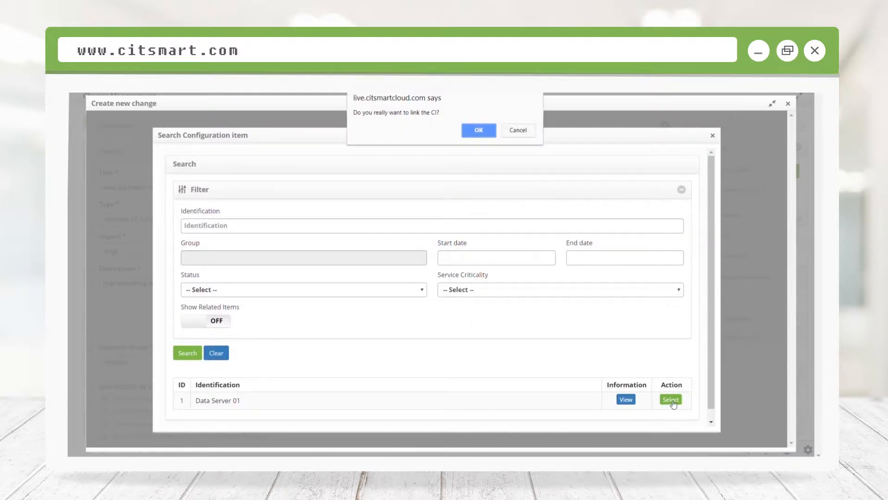
{"action": "left_click", "coordinate": [483, 134]}
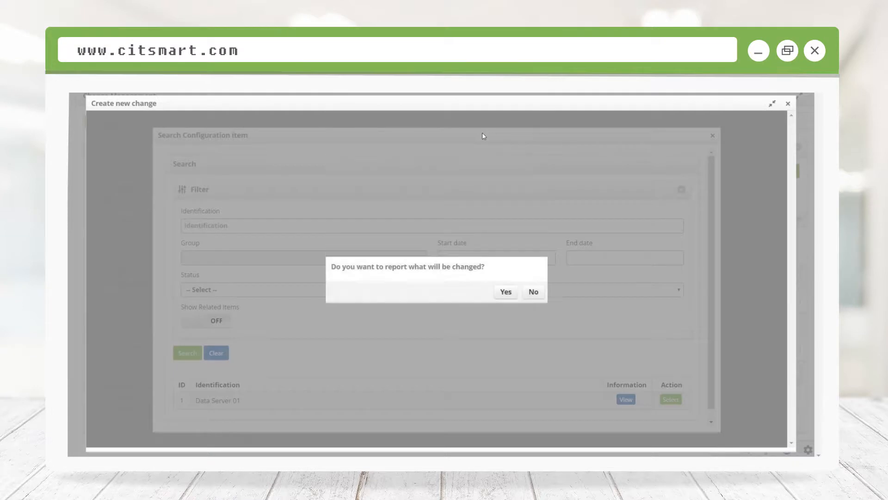
{"action": "left_click", "coordinate": [508, 290]}
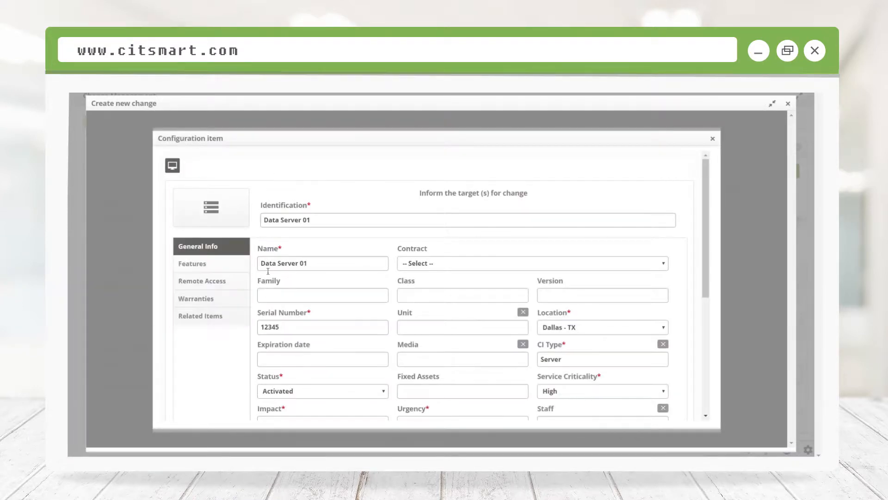
Step: Review and save the Data Server 01 details as the change target, and close the list of linked configuration items
{"action": "scroll", "coordinate": [418, 309], "scroll_direction": "down", "scroll_amount": 5}
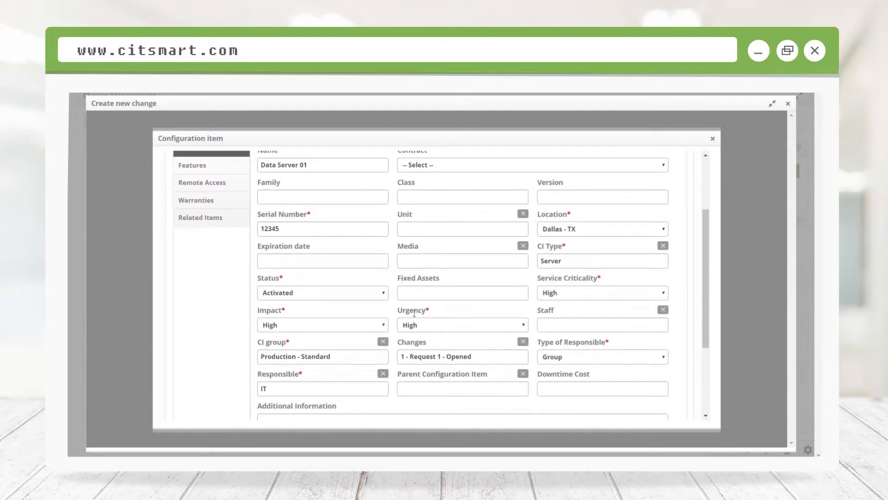
{"action": "scroll", "coordinate": [416, 318], "scroll_direction": "up", "scroll_amount": 4}
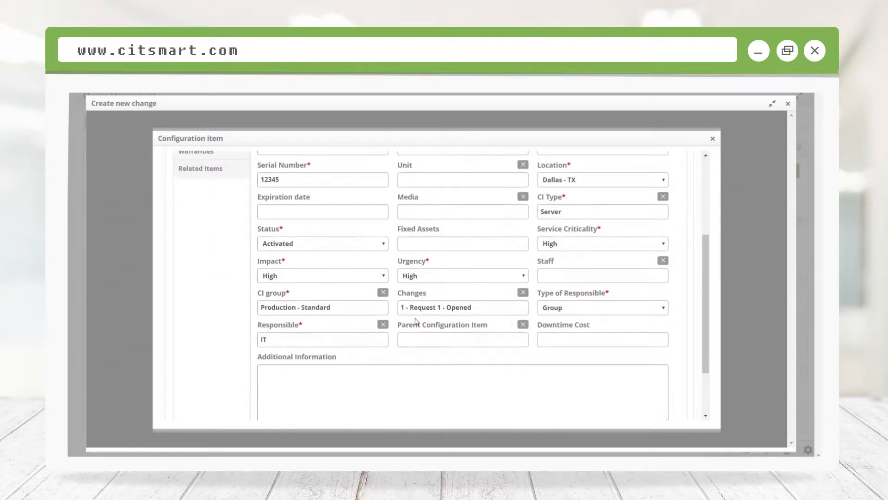
{"action": "scroll", "coordinate": [416, 321], "scroll_direction": "up", "scroll_amount": 1}
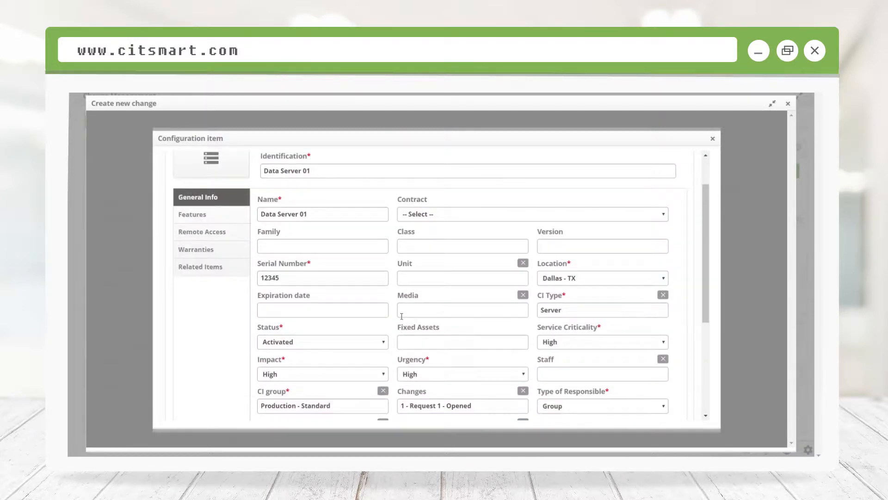
{"action": "scroll", "coordinate": [401, 316], "scroll_direction": "down", "scroll_amount": 4}
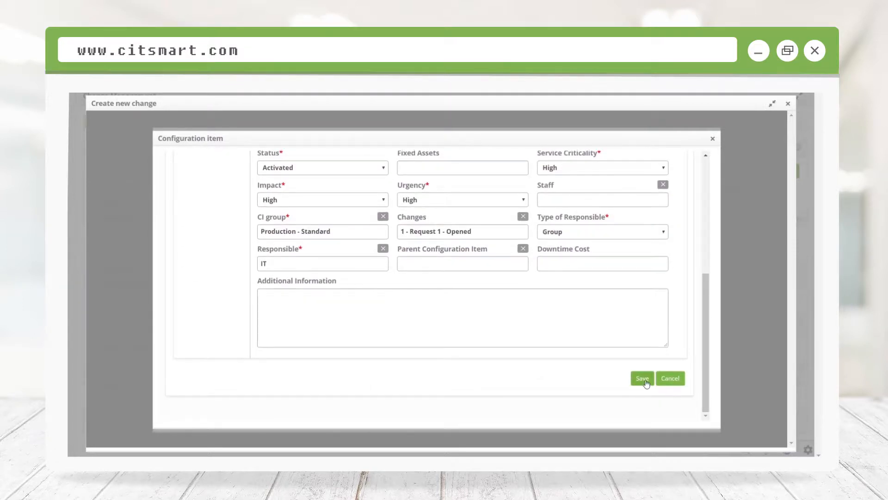
{"action": "left_click", "coordinate": [643, 379]}
{"action": "left_click", "coordinate": [520, 131]}
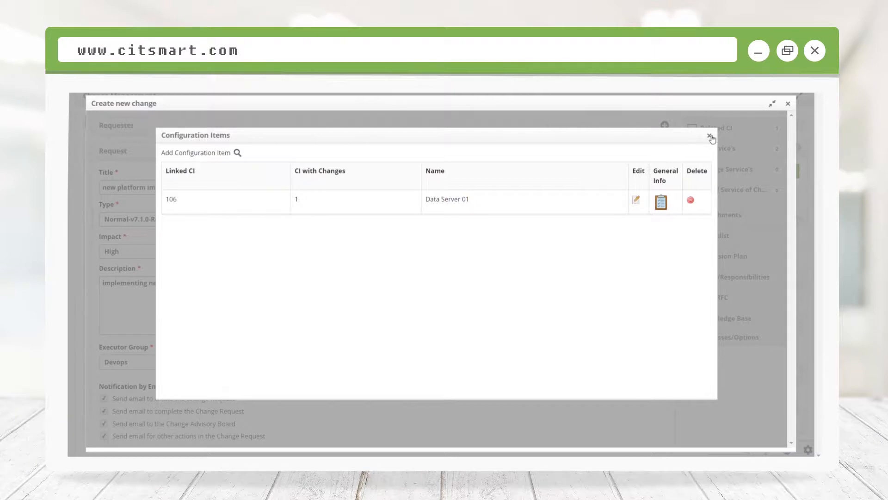
{"action": "left_click", "coordinate": [711, 137]}
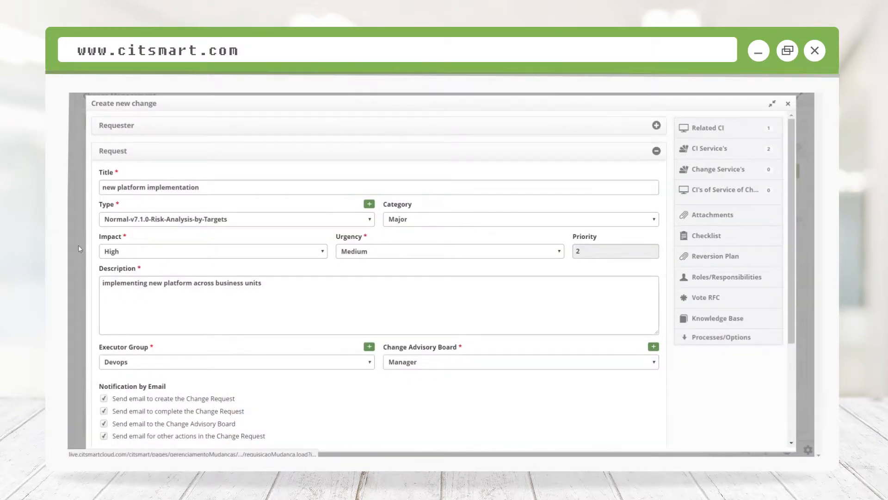
Step: In the planning details, set the provided start date and time to 04/09/2018 10:00 PM
{"action": "scroll", "coordinate": [116, 313], "scroll_direction": "down", "scroll_amount": 5}
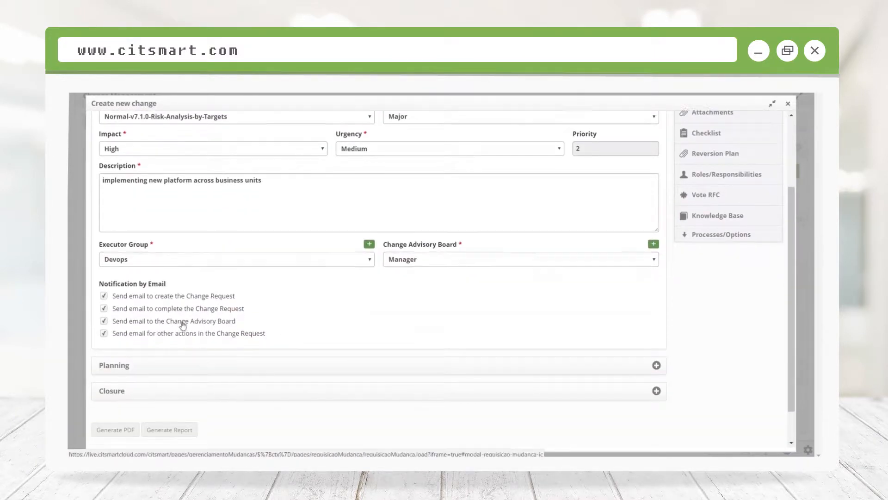
{"action": "left_click", "coordinate": [209, 326]}
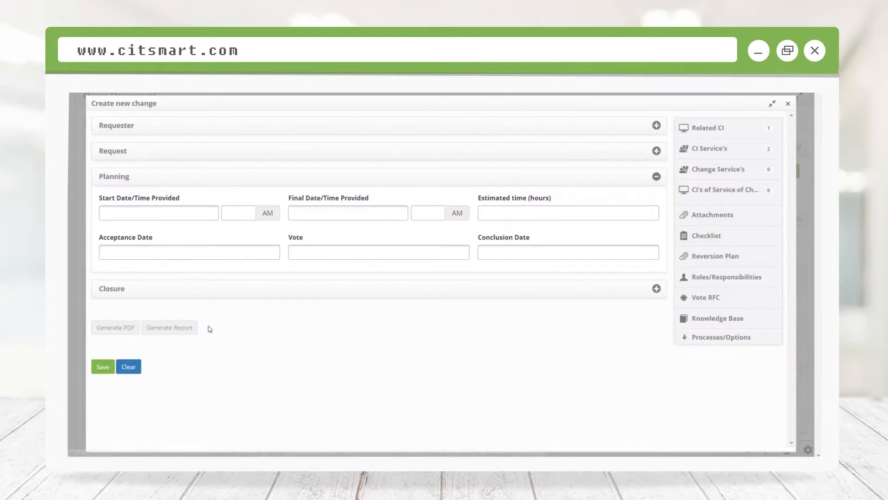
{"action": "left_click", "coordinate": [126, 213]}
{"action": "left_click", "coordinate": [200, 229]}
{"action": "left_click", "coordinate": [126, 270]}
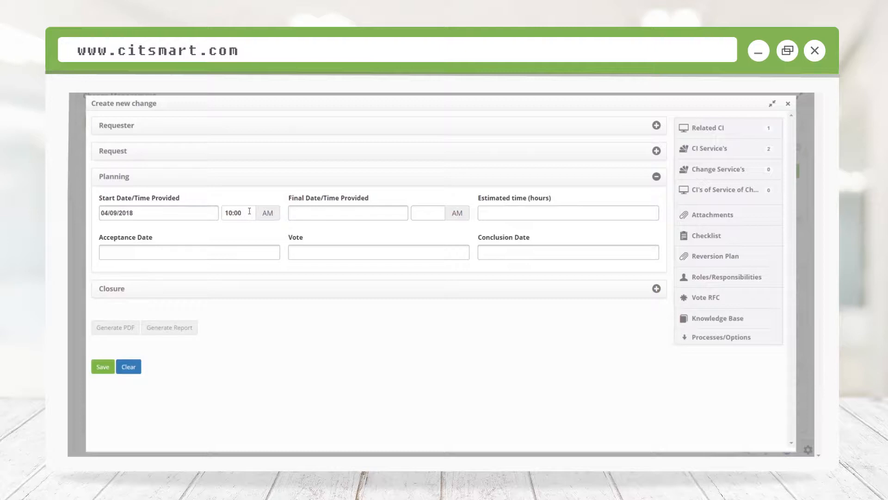
{"action": "left_click", "coordinate": [267, 214]}
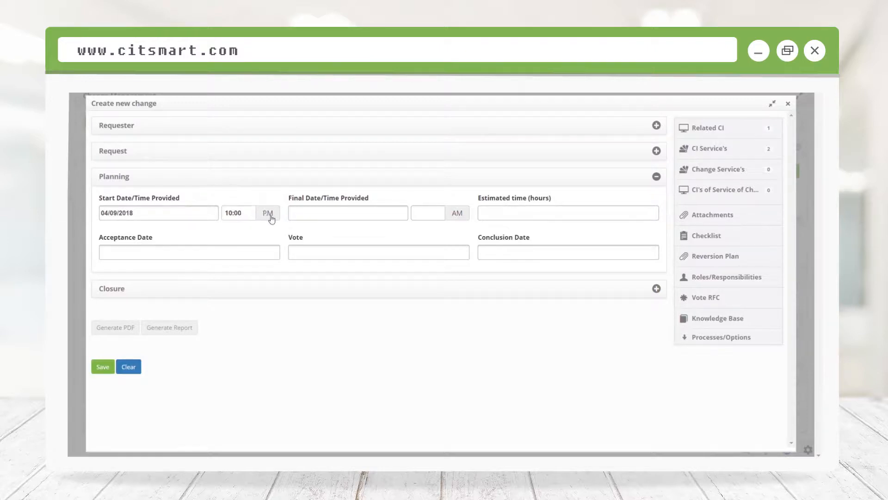
Step: Set the provided final date and time to 04/09/2018 11:00 PM
{"action": "left_click", "coordinate": [326, 213]}
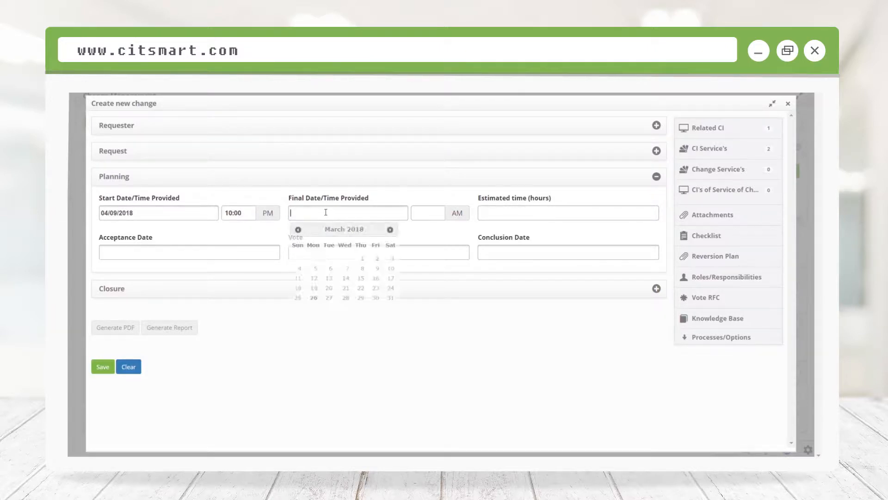
{"action": "left_click", "coordinate": [391, 230]}
{"action": "left_click", "coordinate": [390, 229]}
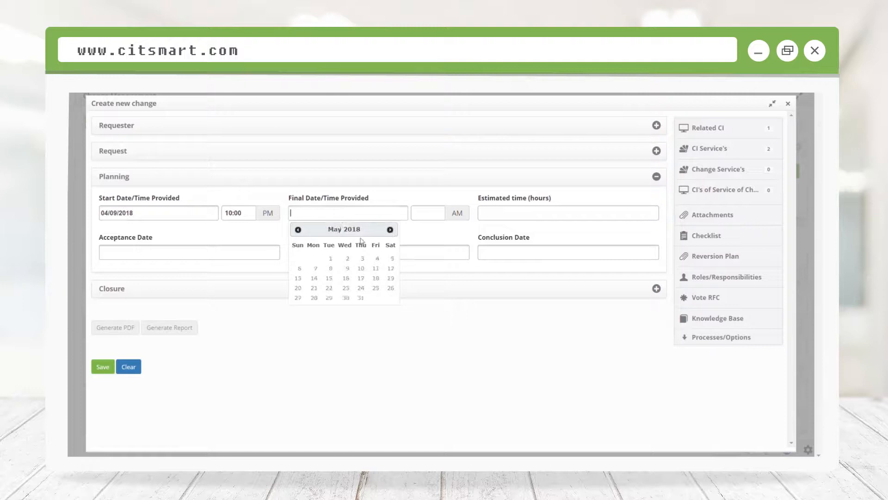
{"action": "left_click", "coordinate": [298, 229]}
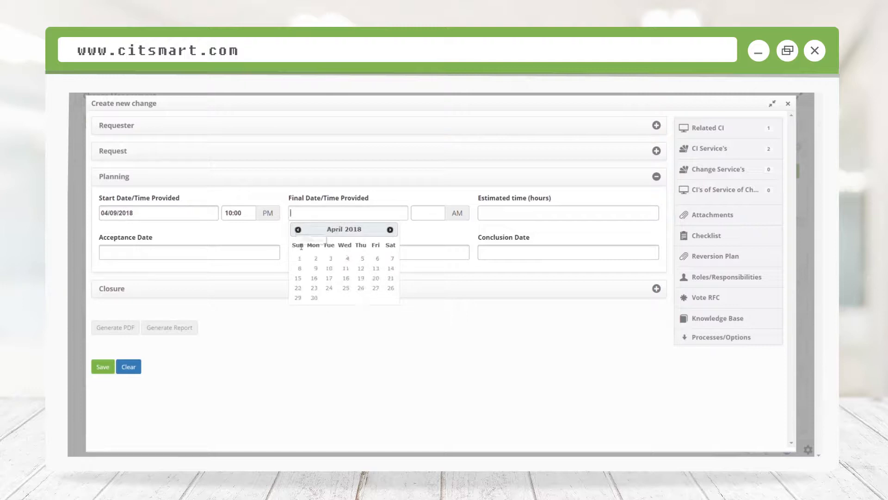
{"action": "left_click", "coordinate": [314, 268]}
{"action": "left_click", "coordinate": [425, 213]}
{"action": "type", "text": "11:00"}
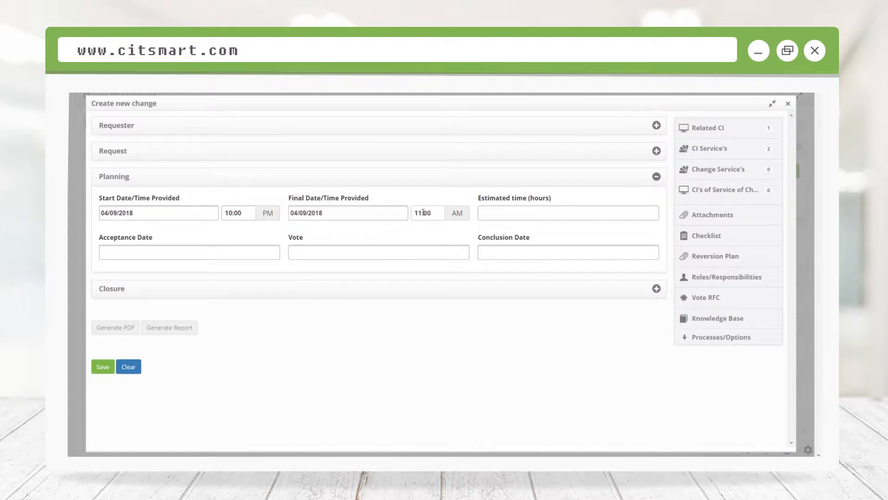
{"action": "left_click", "coordinate": [458, 214]}
Step: Set the estimated time to 1 hour and save the new change, dismissing the confirmation
{"action": "left_click", "coordinate": [496, 213]}
{"action": "type", "text": "1"}
{"action": "left_click", "coordinate": [99, 368]}
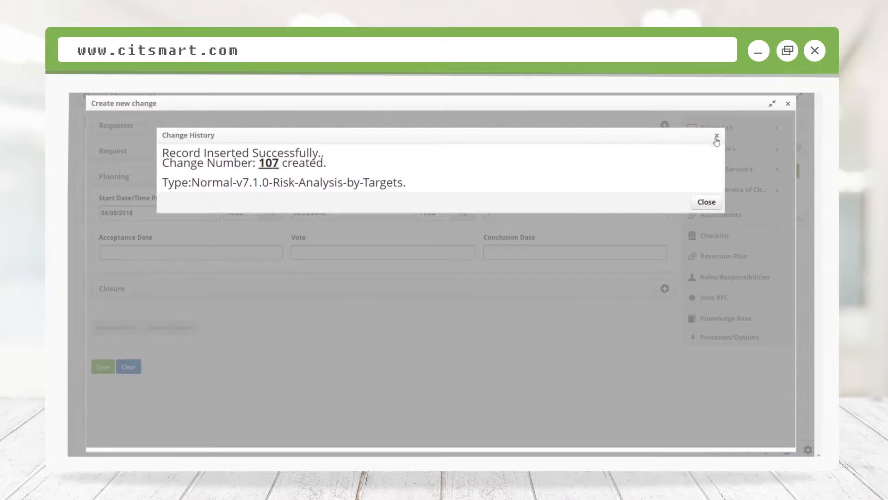
{"action": "left_click", "coordinate": [706, 201]}
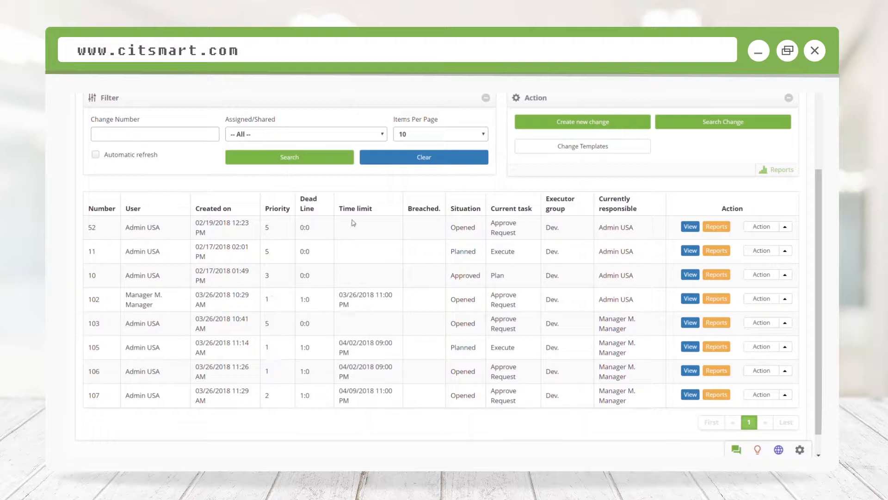
Step: Vote Approved on change request 107 with the comment "I approve this request", and save the vote
{"action": "scroll", "coordinate": [357, 228], "scroll_direction": "up", "scroll_amount": 5}
{"action": "left_click", "coordinate": [216, 177]}
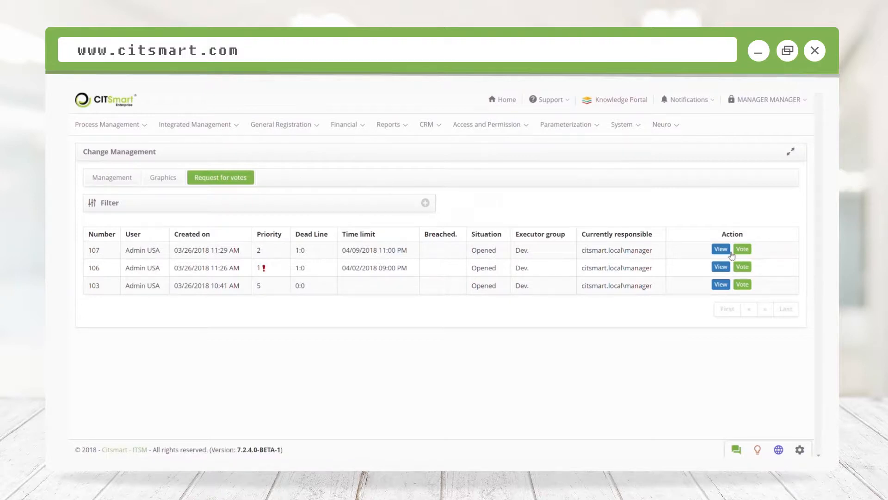
{"action": "left_click", "coordinate": [746, 251]}
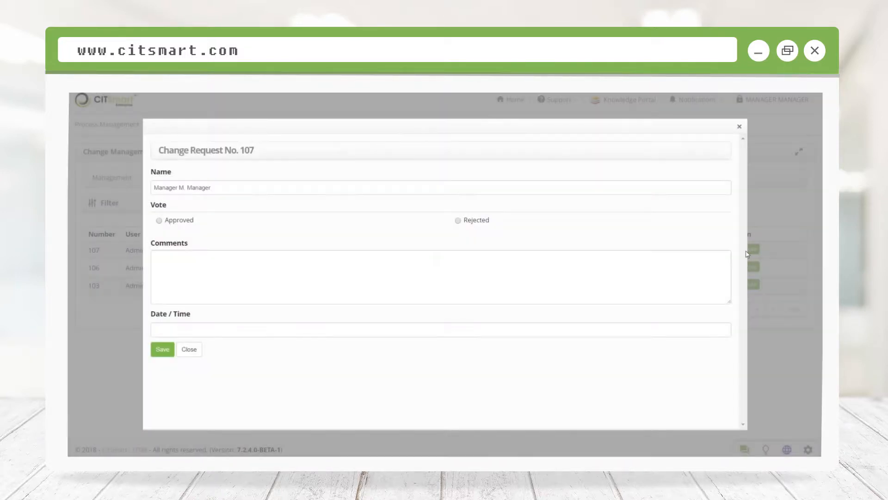
{"action": "left_click", "coordinate": [160, 220]}
{"action": "left_click", "coordinate": [179, 282]}
{"action": "type", "text": "I approve this request"}
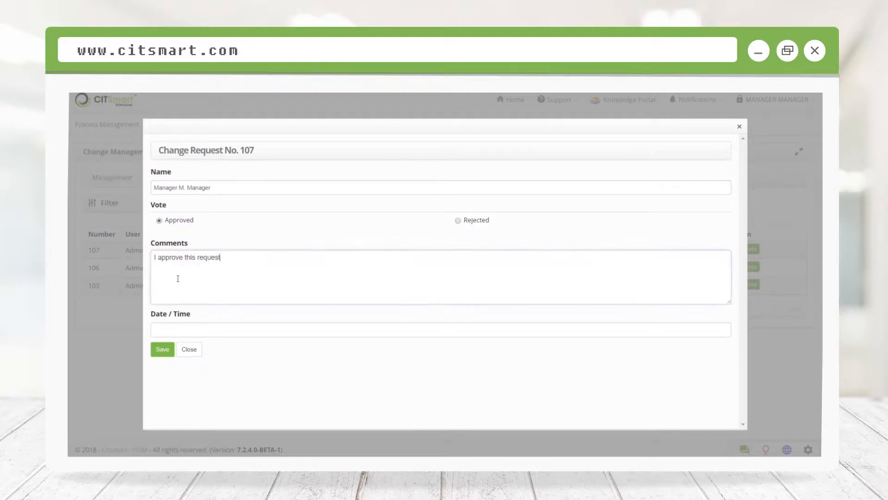
{"action": "left_click", "coordinate": [162, 350]}
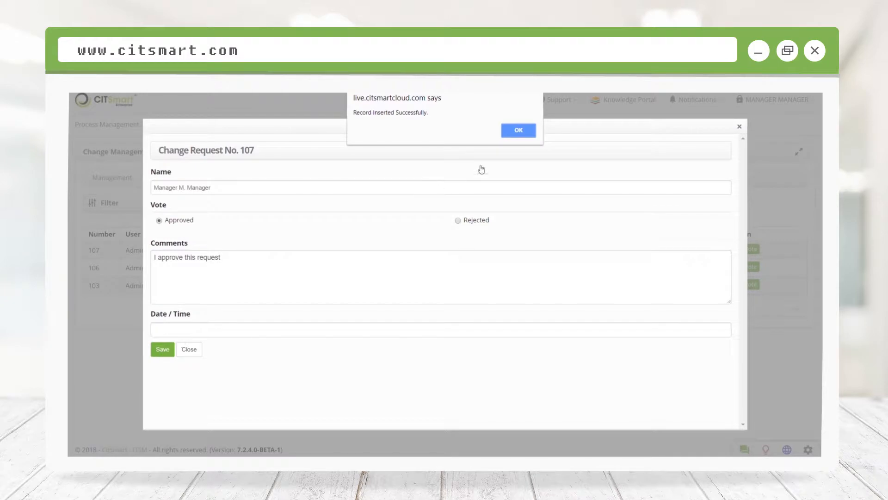
{"action": "left_click", "coordinate": [518, 129]}
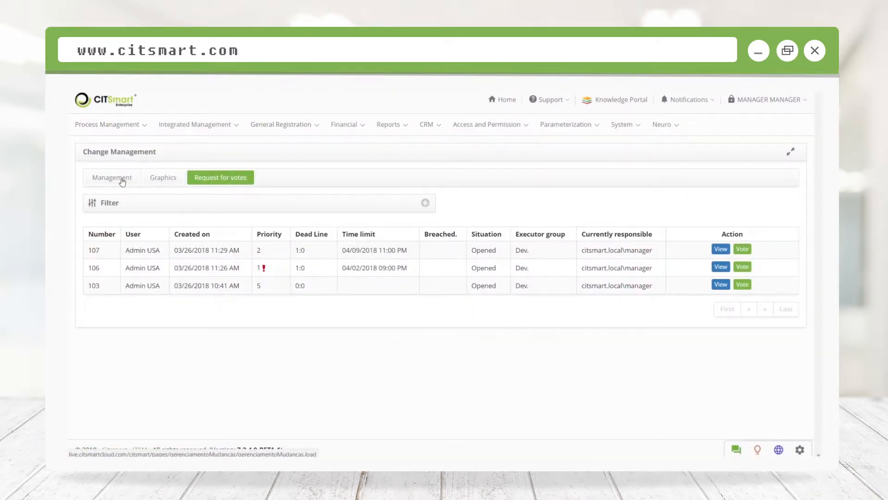
Step: Start the current task of change 107 from the management list, accept its assignment, and expand the planning details
{"action": "left_click", "coordinate": [122, 180]}
{"action": "scroll", "coordinate": [210, 229], "scroll_direction": "down", "scroll_amount": 3}
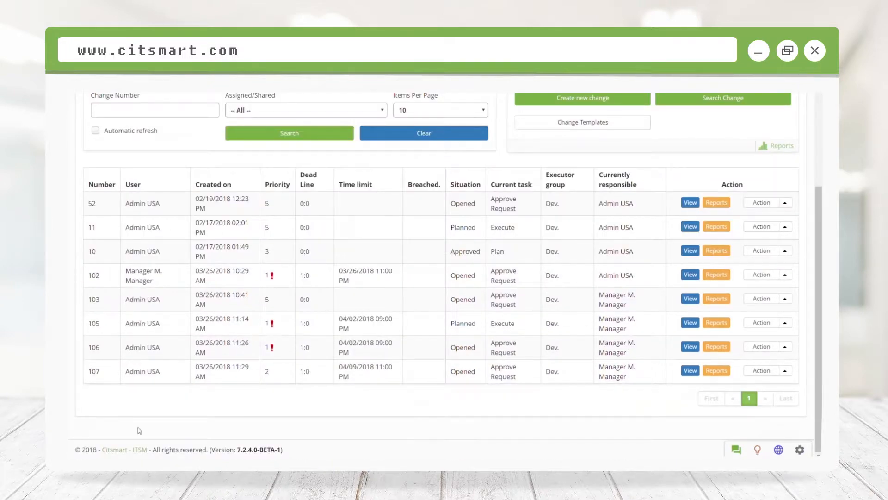
{"action": "left_click", "coordinate": [785, 373]}
{"action": "left_click", "coordinate": [765, 358]}
{"action": "left_click", "coordinate": [489, 140]}
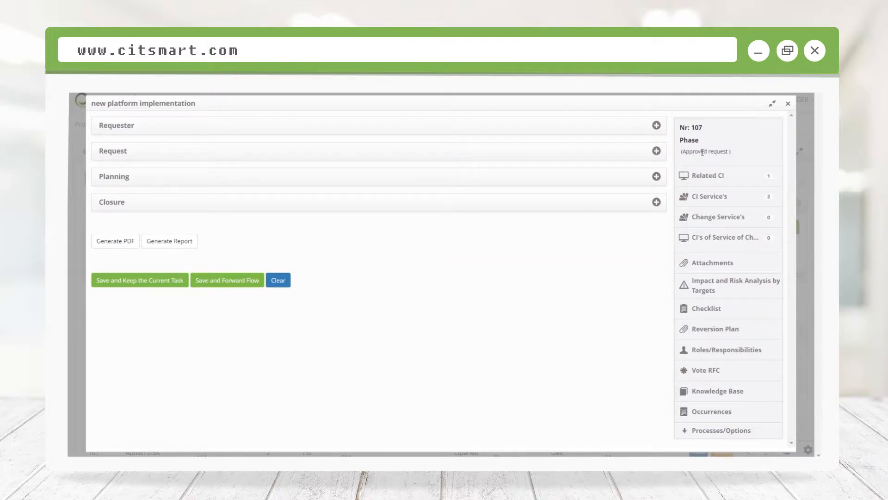
{"action": "left_click", "coordinate": [161, 184]}
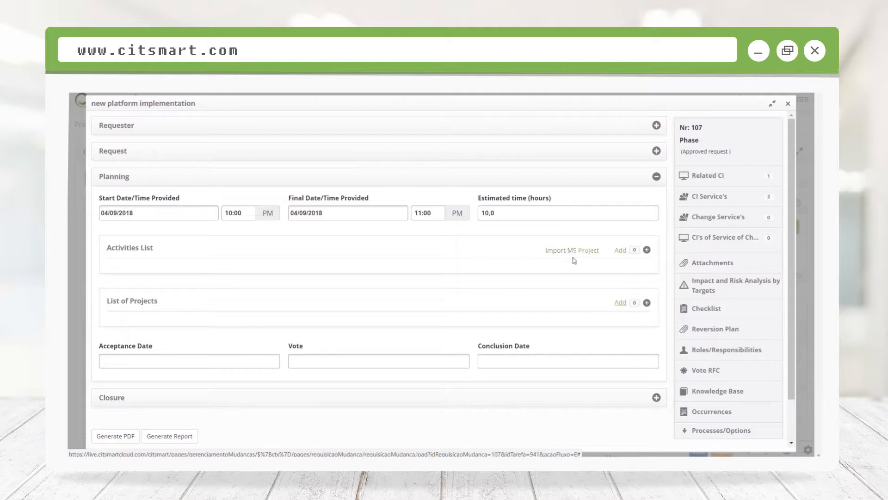
Step: Add a planning activity named "vision meeting" with Admin USA as the responsible
{"action": "left_click", "coordinate": [628, 250]}
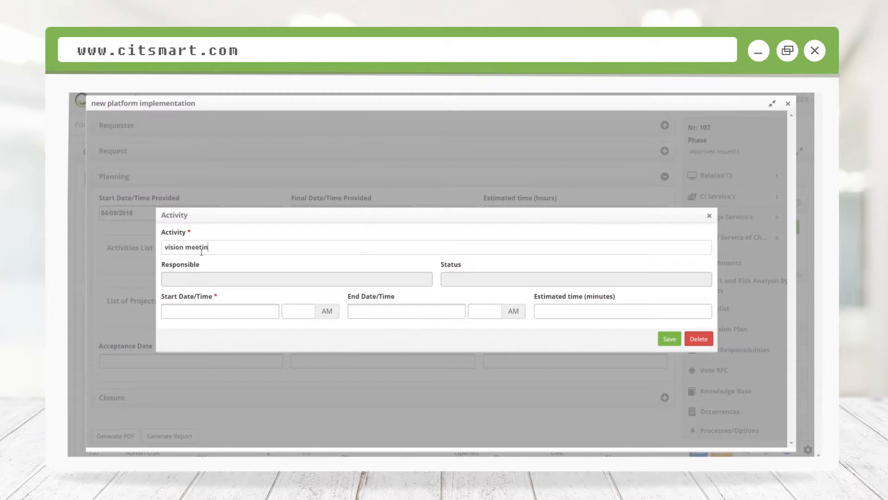
{"action": "left_click", "coordinate": [193, 279]}
{"action": "left_click", "coordinate": [179, 250]}
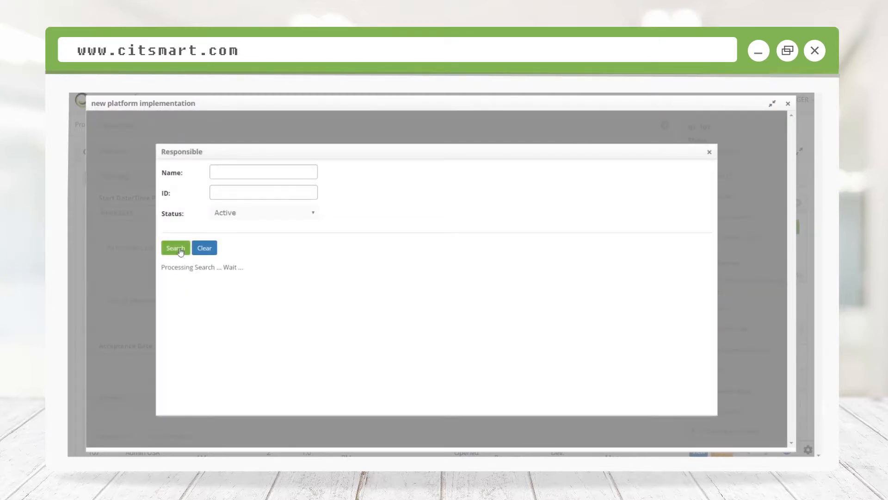
{"action": "left_click", "coordinate": [170, 289]}
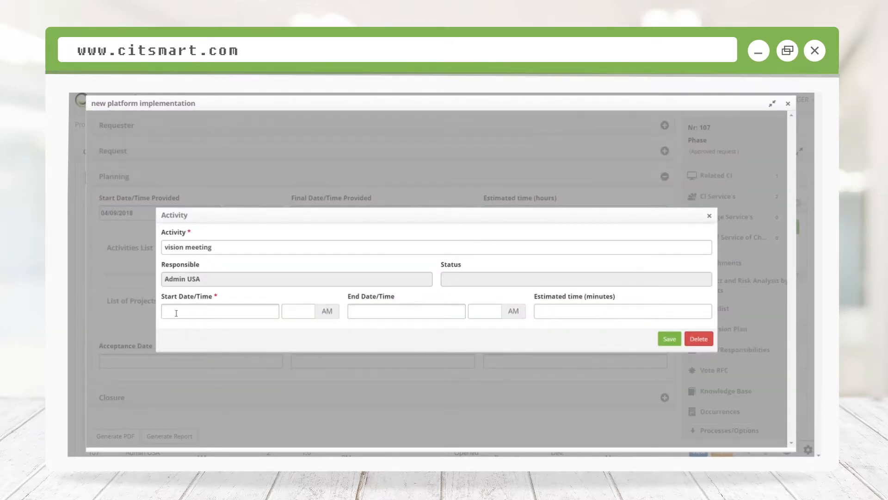
Step: Schedule the vision meeting activity from 03/27/2018 10:00 AM to 03/27/2018 11:00 AM
{"action": "left_click", "coordinate": [176, 313]}
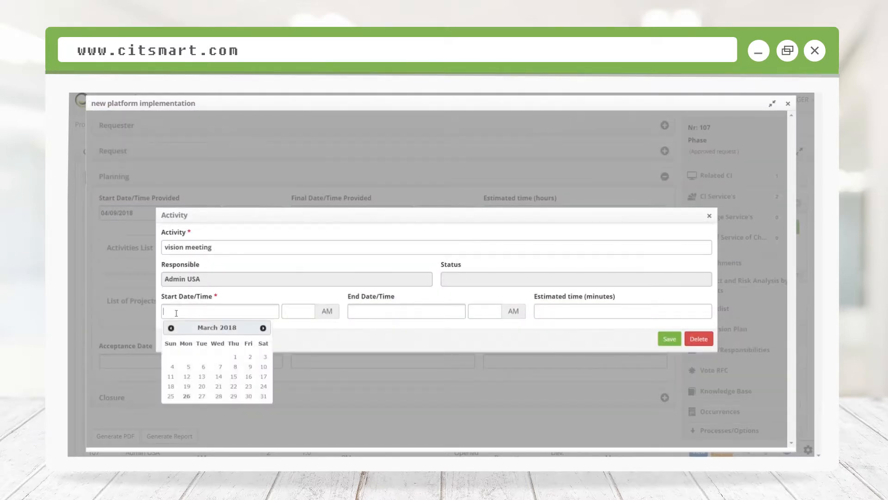
{"action": "left_click", "coordinate": [202, 397]}
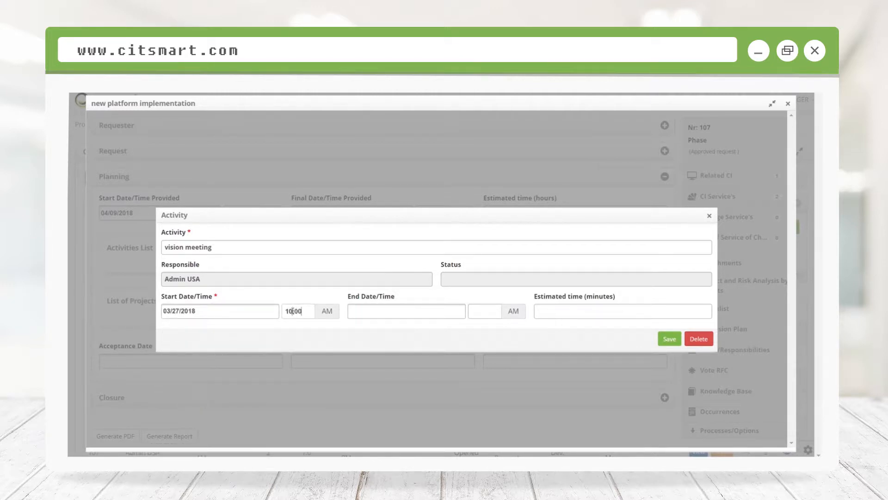
{"action": "left_click", "coordinate": [367, 313]}
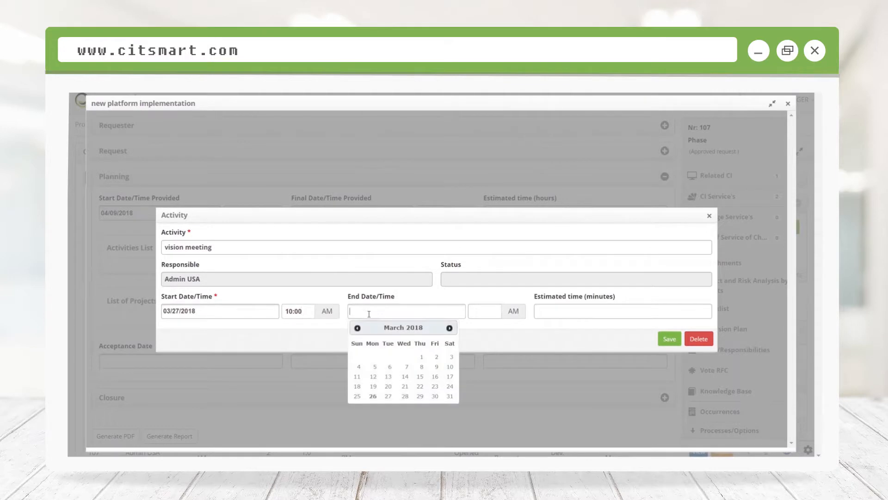
{"action": "left_click", "coordinate": [389, 397]}
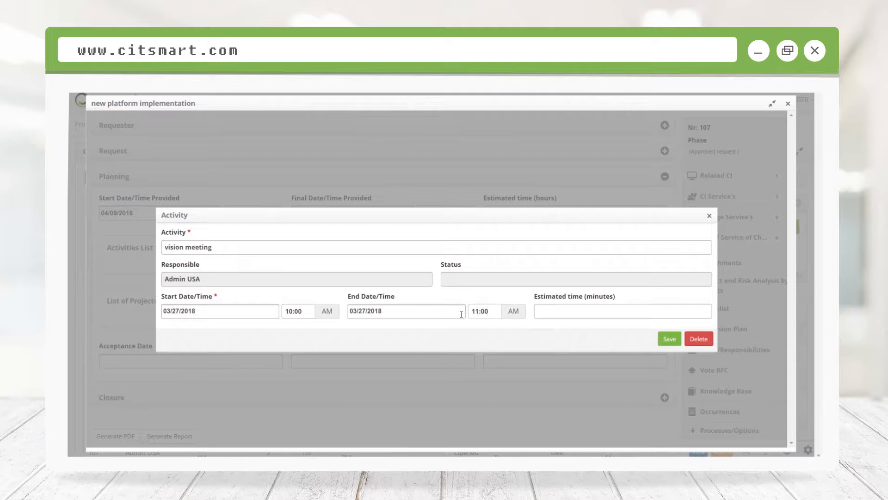
Step: Enter the vision meeting's estimated time in minutes and save the activity
{"action": "left_click", "coordinate": [565, 305]}
{"action": "type", "text": "60"}
{"action": "left_click", "coordinate": [565, 324]}
{"action": "left_click", "coordinate": [667, 338]}
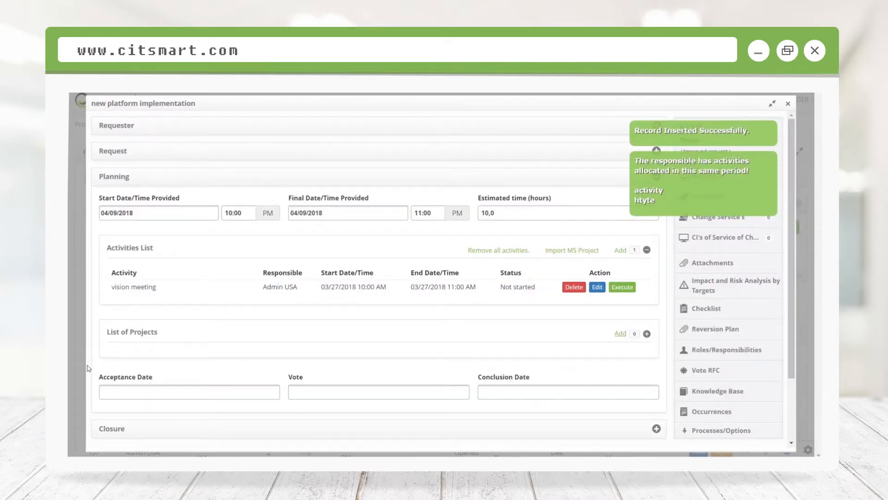
Step: Attach Document5.docx to the change's reversion plan with the description "Reversion Plan" and version 2
{"action": "scroll", "coordinate": [170, 343], "scroll_direction": "down", "scroll_amount": 3}
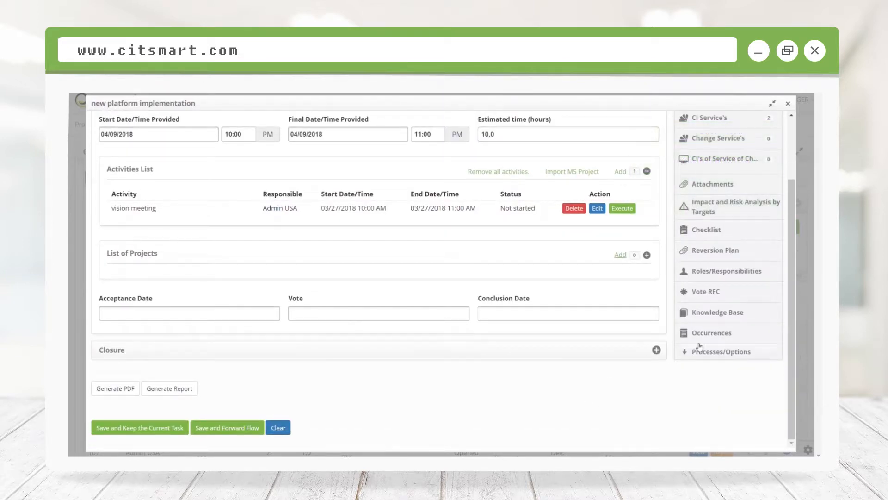
{"action": "left_click", "coordinate": [709, 250]}
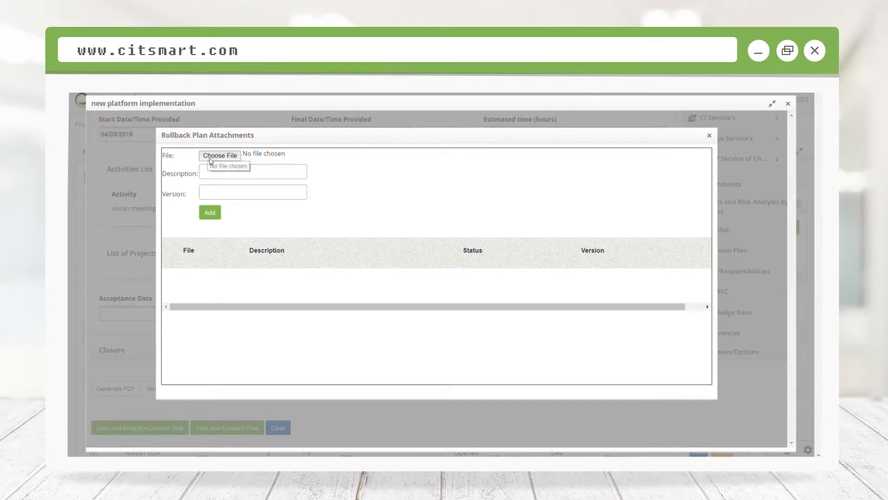
{"action": "left_click", "coordinate": [208, 156]}
{"action": "left_click", "coordinate": [204, 220]}
{"action": "left_click", "coordinate": [204, 220]}
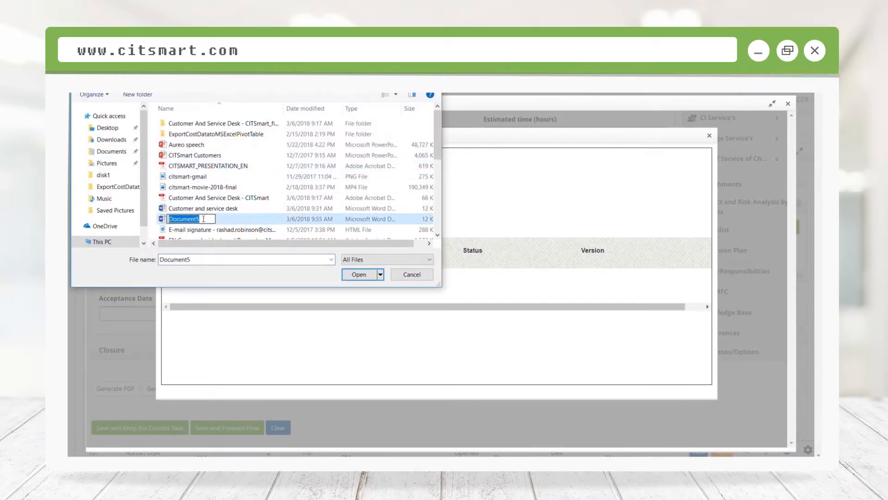
{"action": "double_click", "coordinate": [162, 219]}
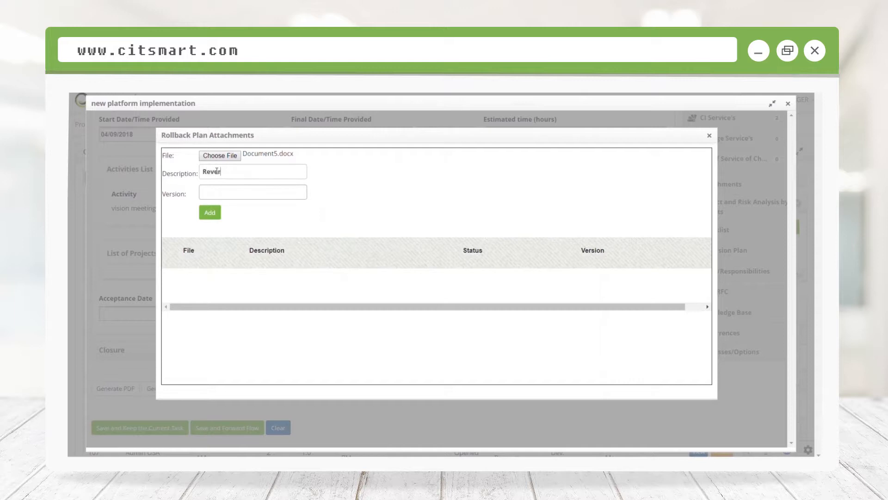
{"action": "key", "text": "Tab"}
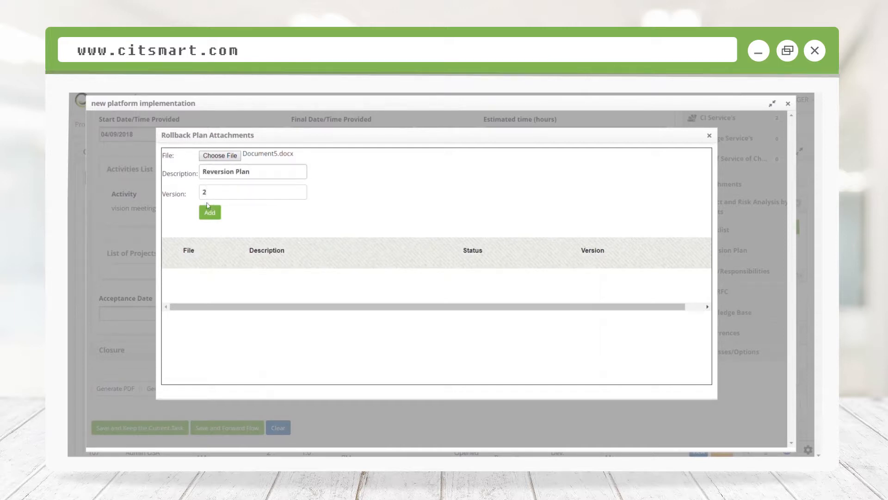
{"action": "left_click", "coordinate": [211, 213]}
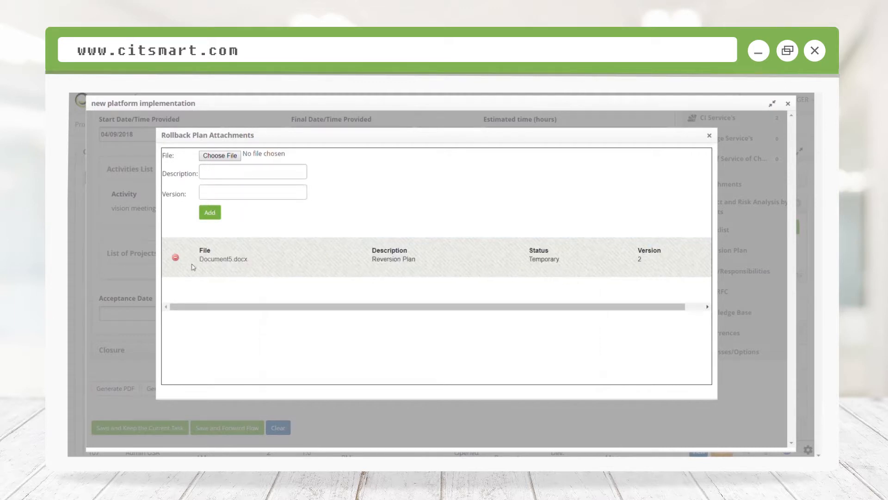
Step: Close the rollback plan attachments, then save change 107 and forward its flow, dismissing the confirmation
{"action": "left_click", "coordinate": [709, 136]}
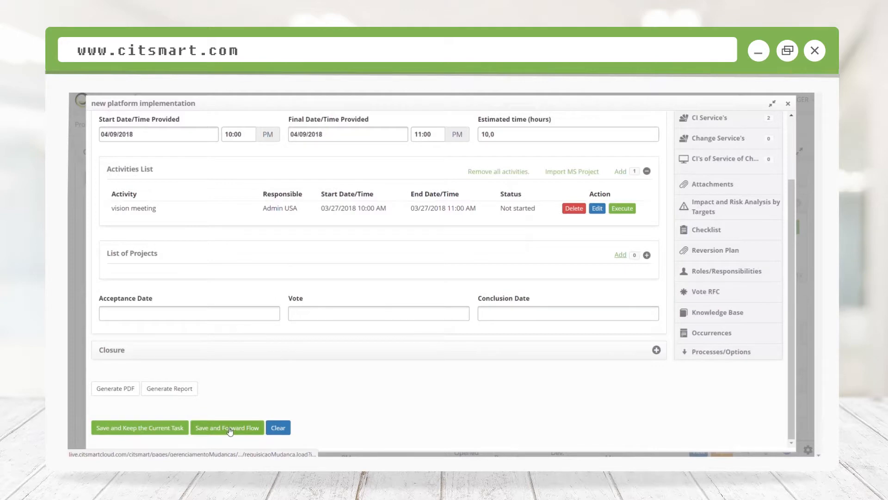
{"action": "left_click", "coordinate": [230, 428]}
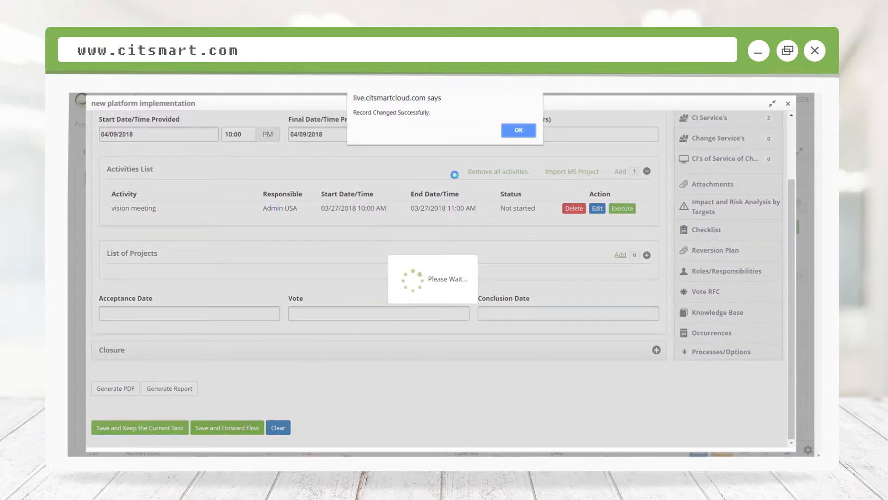
{"action": "left_click", "coordinate": [516, 131]}
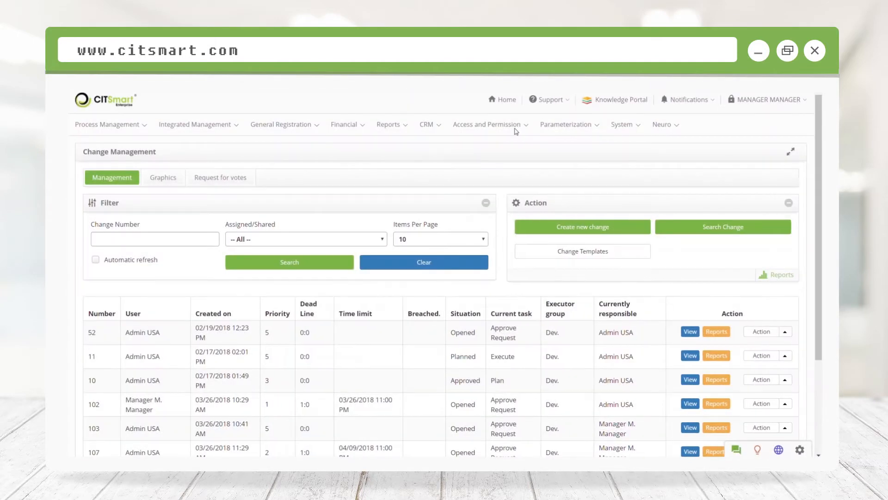
Step: Start the Plan task of change 107 from the change list and confirm its assignment to the current operator
{"action": "scroll", "coordinate": [287, 312], "scroll_direction": "down", "scroll_amount": 3}
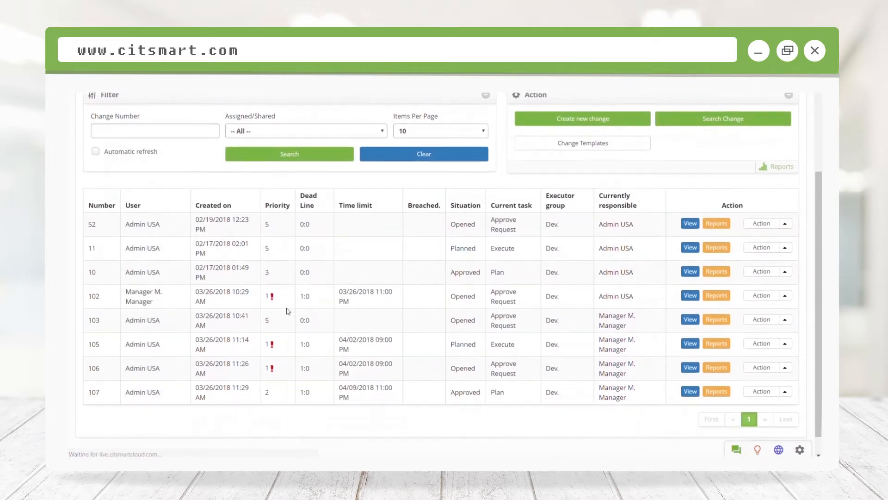
{"action": "scroll", "coordinate": [287, 311], "scroll_direction": "down", "scroll_amount": 1}
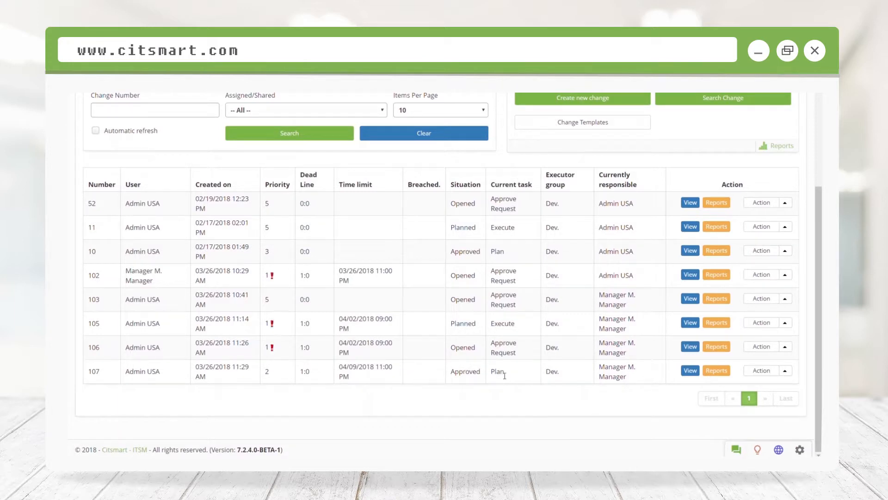
{"action": "left_click", "coordinate": [785, 370]}
{"action": "left_click", "coordinate": [729, 356]}
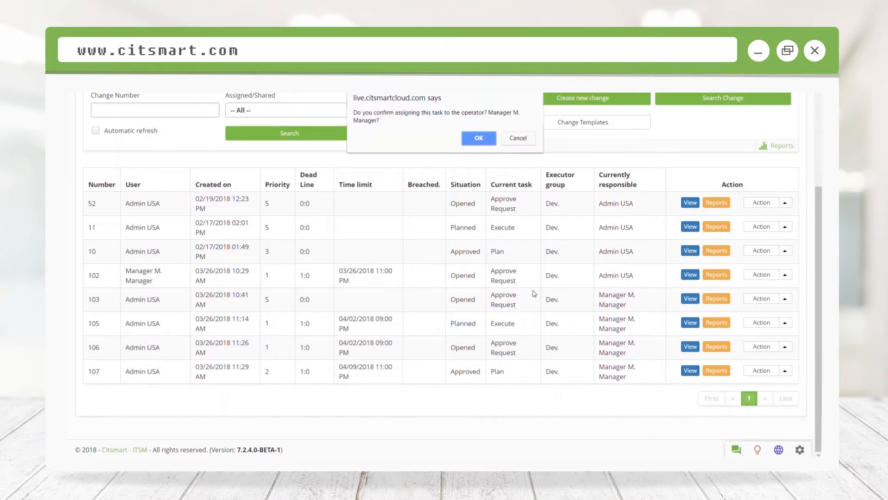
{"action": "left_click", "coordinate": [477, 140]}
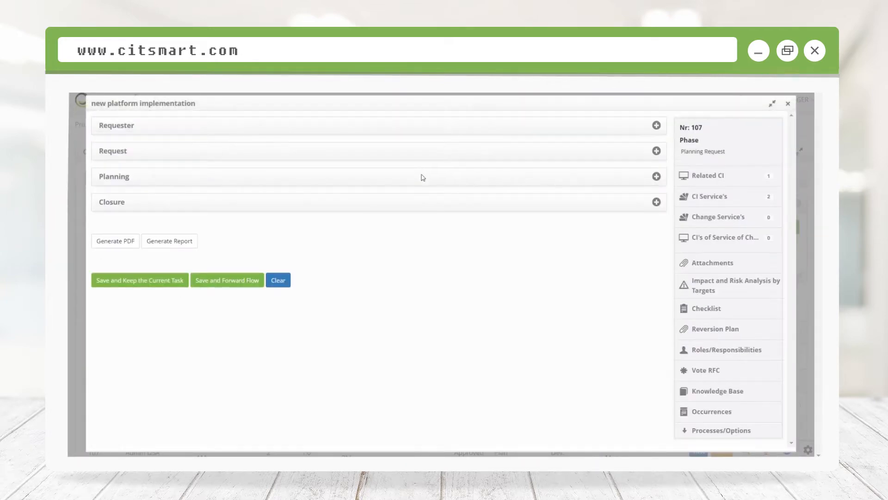
Step: Open the vision meeting activity in the planning details for execution and set its status to In Execution
{"action": "left_click", "coordinate": [422, 182]}
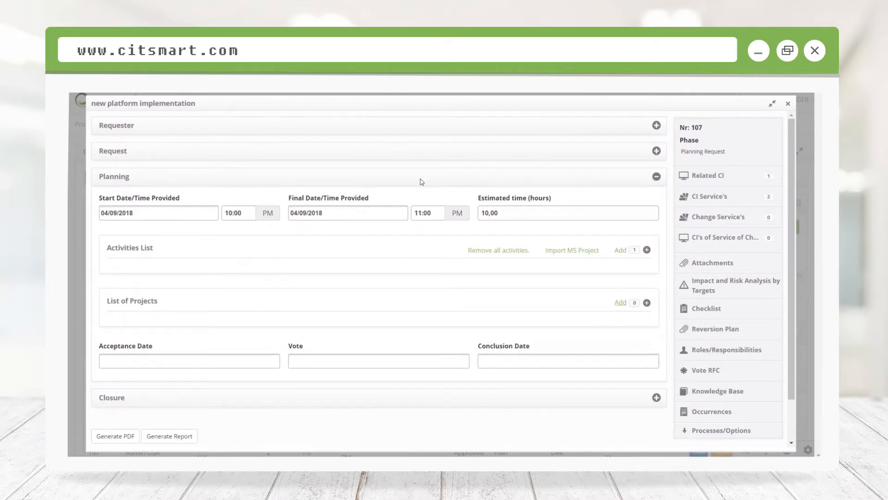
{"action": "left_click", "coordinate": [647, 253]}
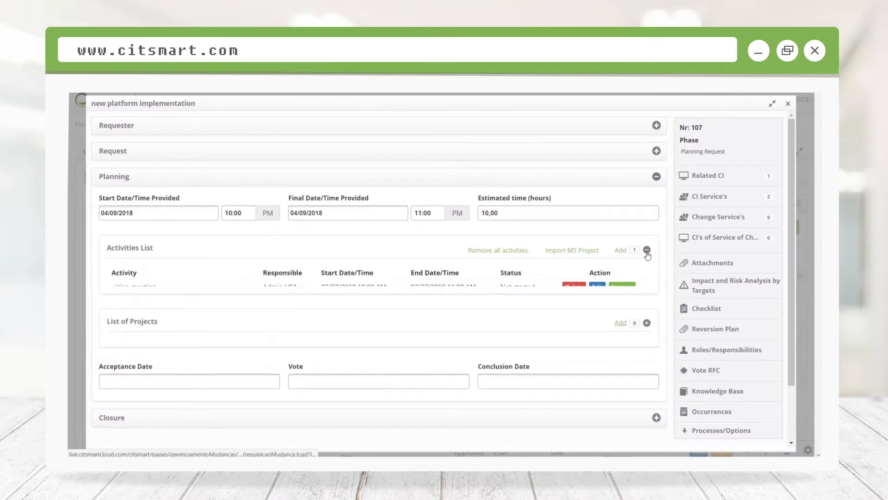
{"action": "left_click", "coordinate": [620, 285]}
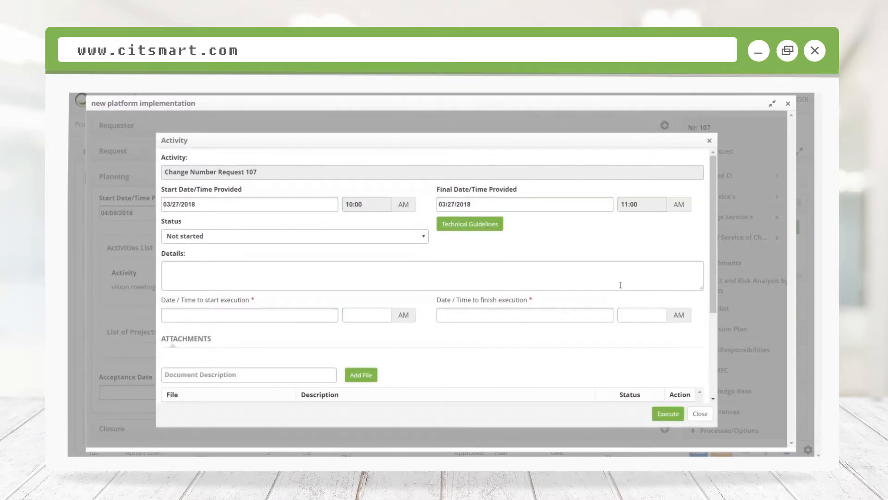
{"action": "left_click", "coordinate": [228, 235]}
{"action": "left_click", "coordinate": [192, 267]}
Step: Set the activity's execution start to 03/27/2018 08:00 AM
{"action": "left_click", "coordinate": [195, 311]}
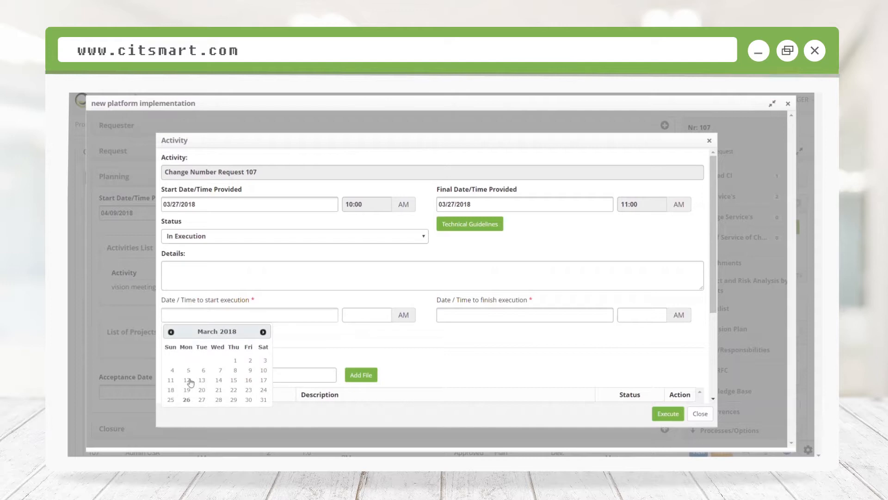
{"action": "left_click", "coordinate": [200, 401]}
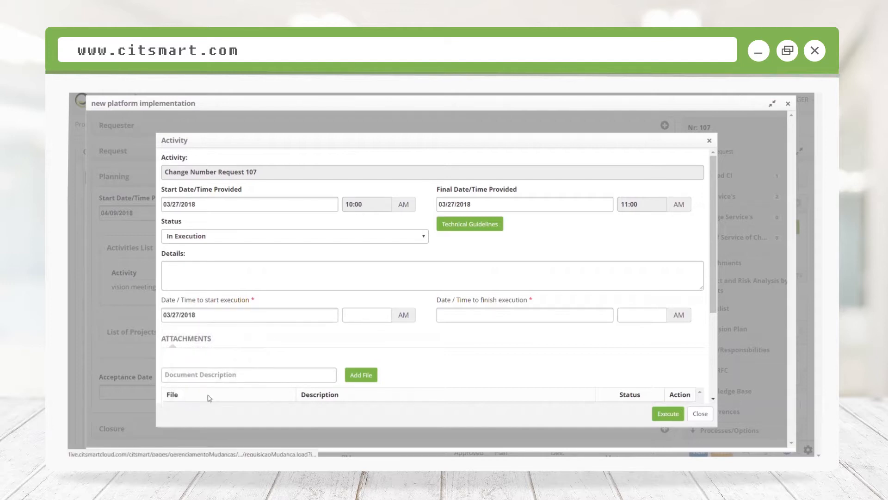
{"action": "left_click", "coordinate": [362, 317]}
{"action": "type", "text": "08:00"}
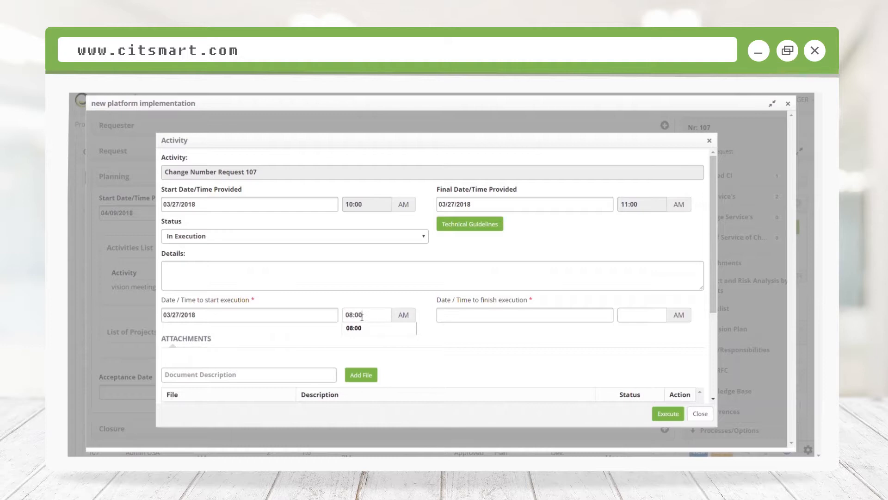
Step: Set the activity's execution finish to 03/27/2018 09:00 AM and execute the activity
{"action": "left_click", "coordinate": [535, 311]}
{"action": "left_click", "coordinate": [479, 406]}
{"action": "left_click", "coordinate": [638, 317]}
{"action": "type", "text": "09:00"}
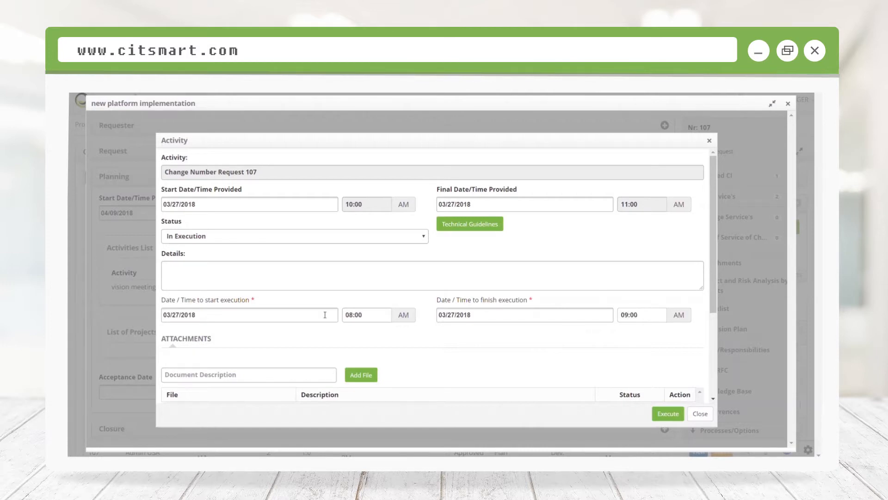
{"action": "scroll", "coordinate": [328, 300], "scroll_direction": "down", "scroll_amount": 3}
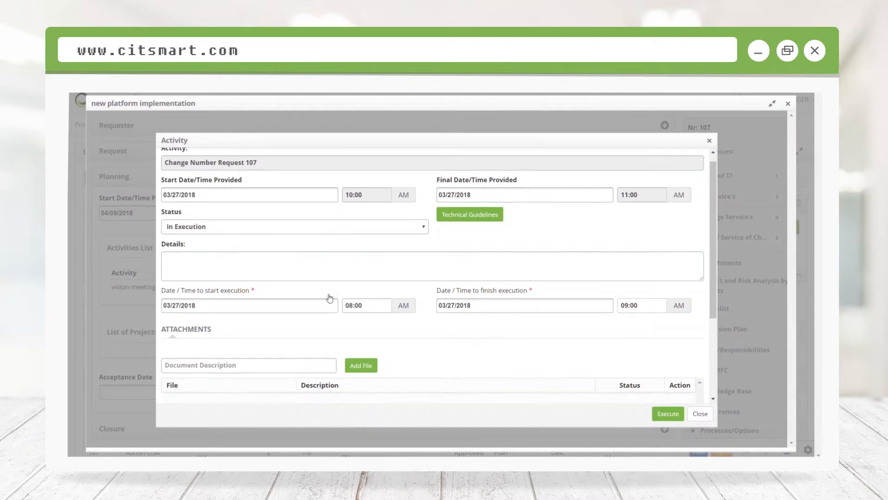
{"action": "left_click", "coordinate": [667, 413]}
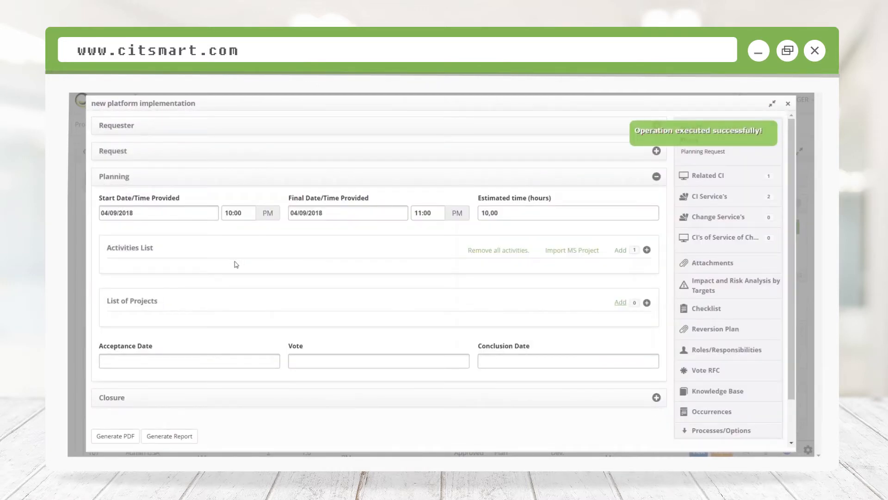
Step: Save the planning phase of change 107 and forward its flow, dismissing the confirmation
{"action": "scroll", "coordinate": [236, 264], "scroll_direction": "down", "scroll_amount": 1}
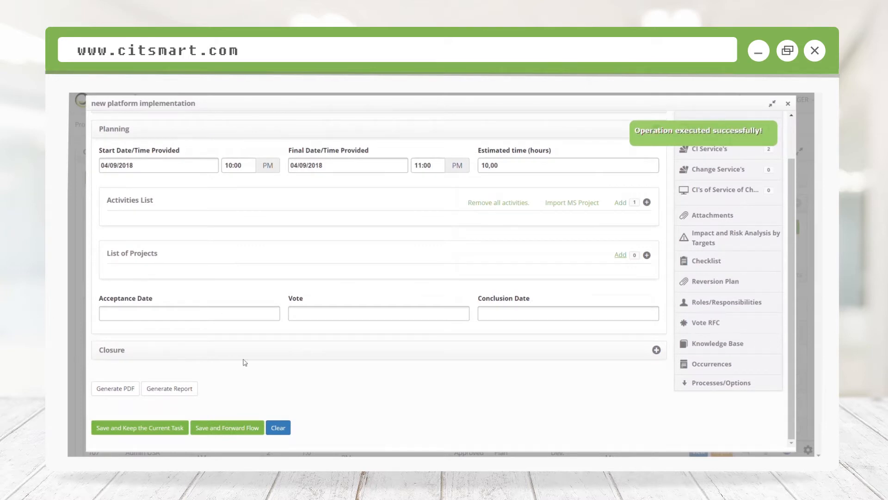
{"action": "left_click", "coordinate": [243, 428]}
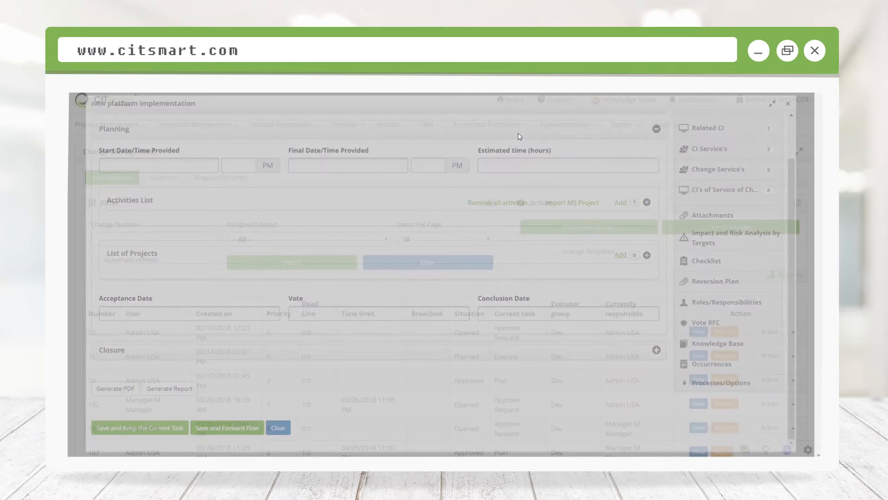
{"action": "left_click", "coordinate": [519, 131]}
Step: Start the Execute task of change 107 from the change list and confirm its assignment to the current operator
{"action": "scroll", "coordinate": [231, 235], "scroll_direction": "down", "scroll_amount": 3}
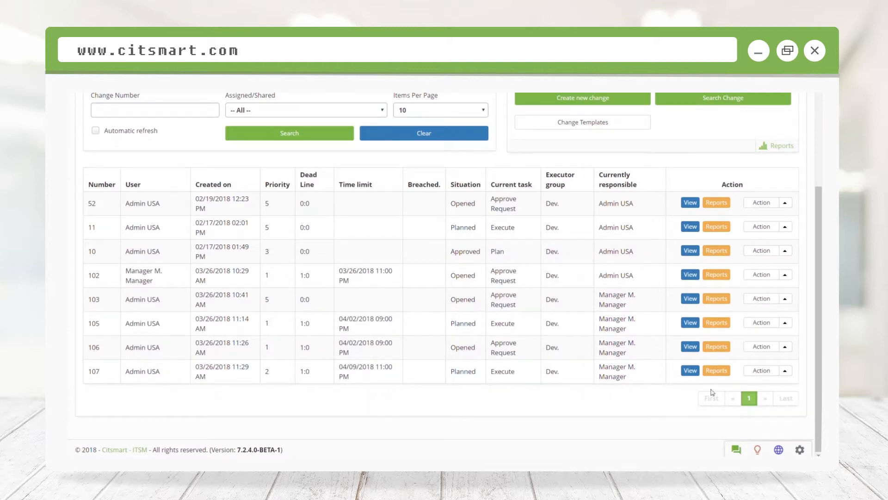
{"action": "left_click", "coordinate": [786, 373]}
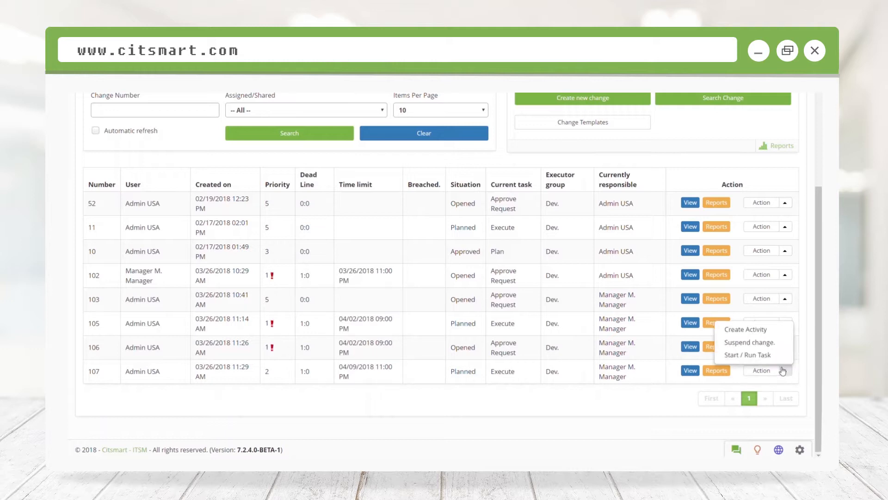
{"action": "left_click", "coordinate": [758, 355]}
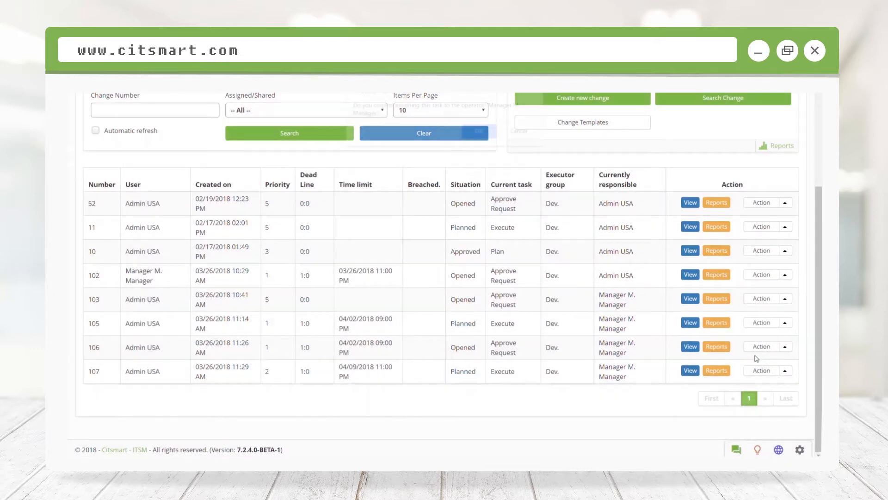
{"action": "left_click", "coordinate": [476, 137]}
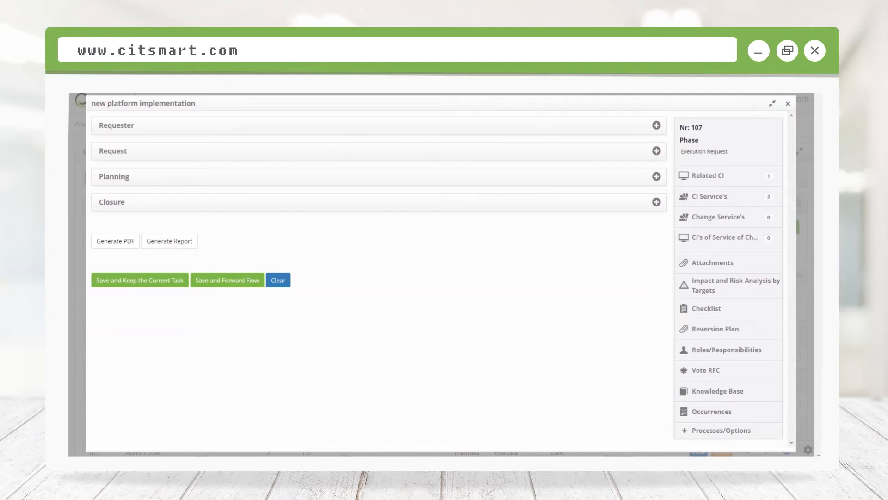
Step: In the change's closure details, choose Operational System Adjustment as solution and enter the closure text "Platform has been implemented successfully"
{"action": "left_click", "coordinate": [180, 205]}
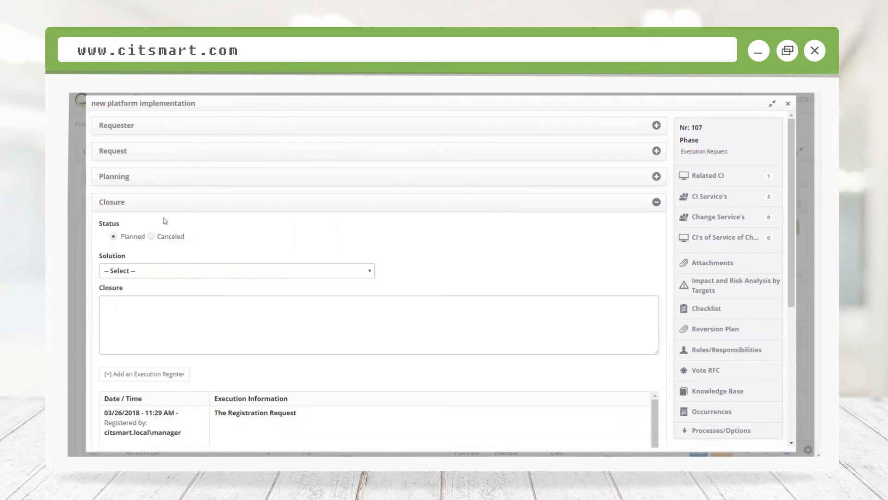
{"action": "left_click", "coordinate": [124, 272]}
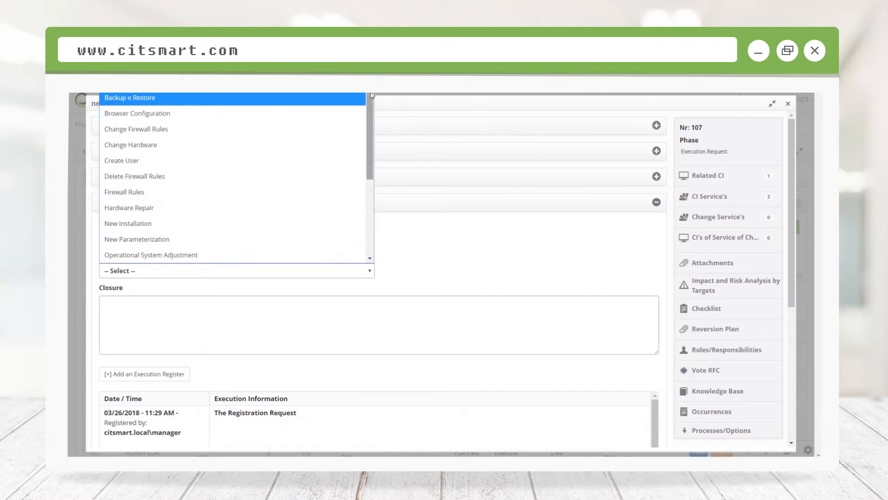
{"action": "left_click_drag", "start_coordinate": [371, 96], "coordinate": [361, 162]}
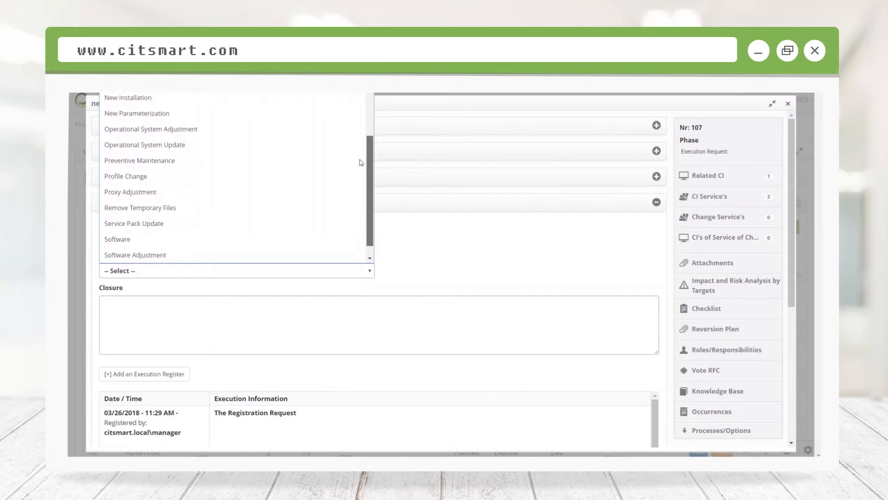
{"action": "left_click", "coordinate": [141, 134]}
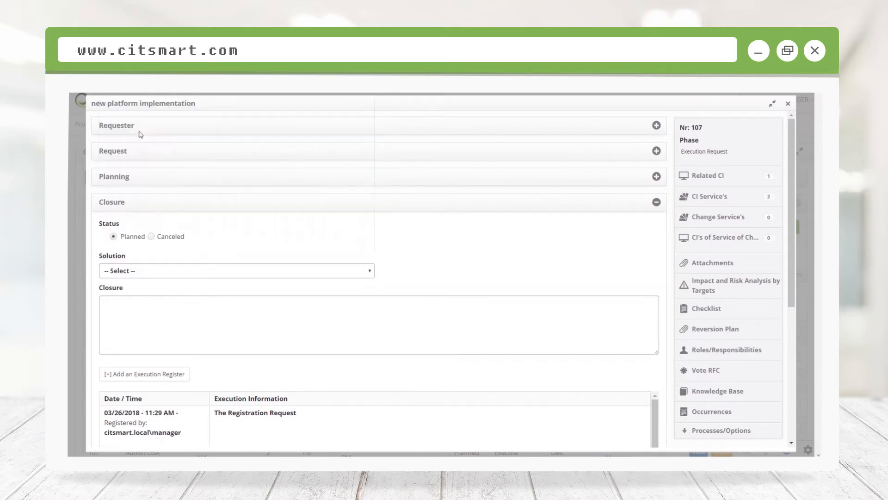
{"action": "left_click", "coordinate": [120, 310]}
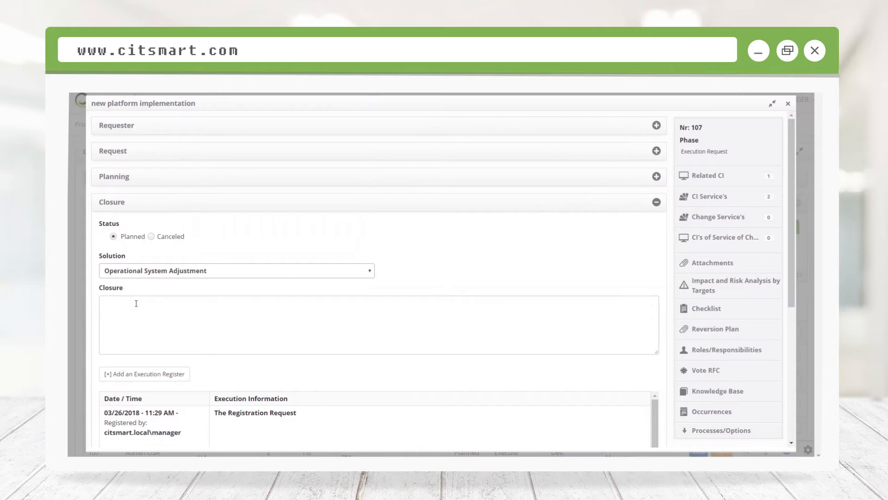
{"action": "type", "text": "Platform has been implemented successfully"}
Step: Look through the execution records of change 107, save it and forward its flow, dismissing the confirmation
{"action": "scroll", "coordinate": [325, 262], "scroll_direction": "down", "scroll_amount": 3}
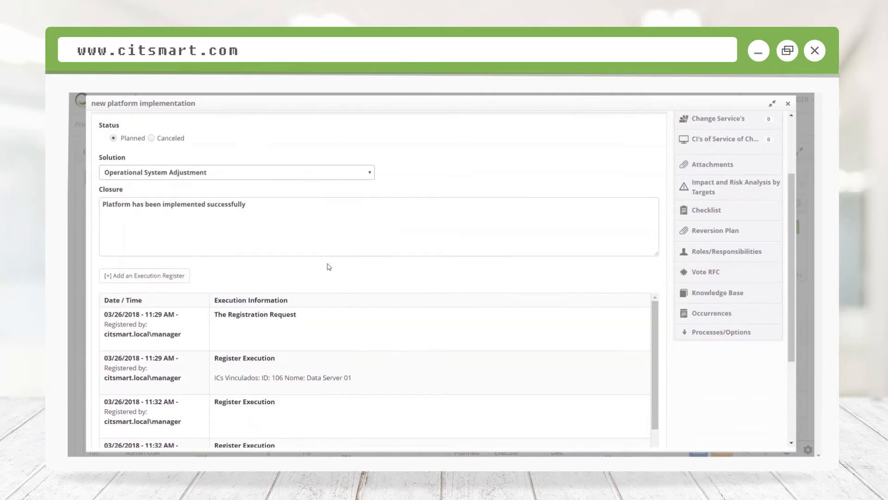
{"action": "scroll", "coordinate": [338, 261], "scroll_direction": "up", "scroll_amount": 3}
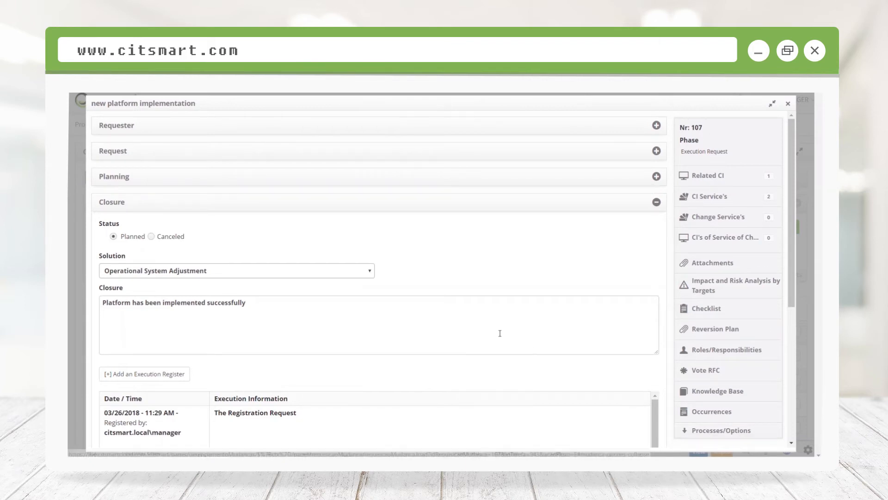
{"action": "scroll", "coordinate": [499, 333], "scroll_direction": "down", "scroll_amount": 5}
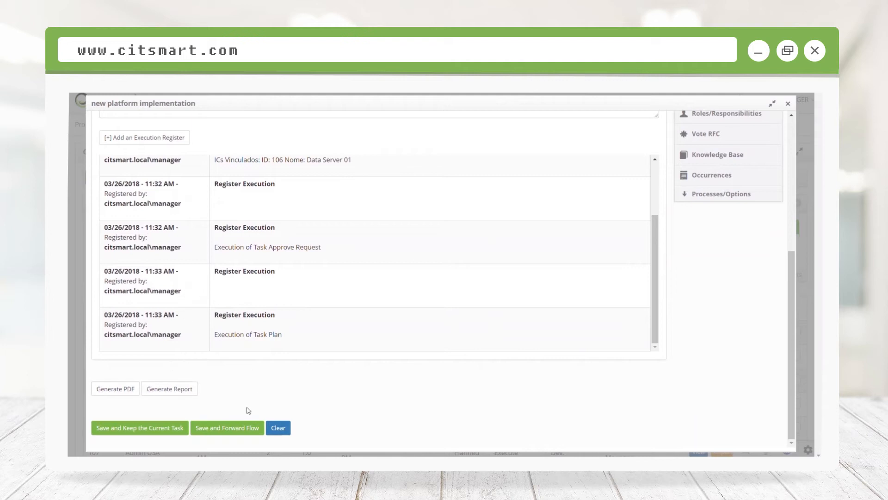
{"action": "left_click", "coordinate": [246, 426]}
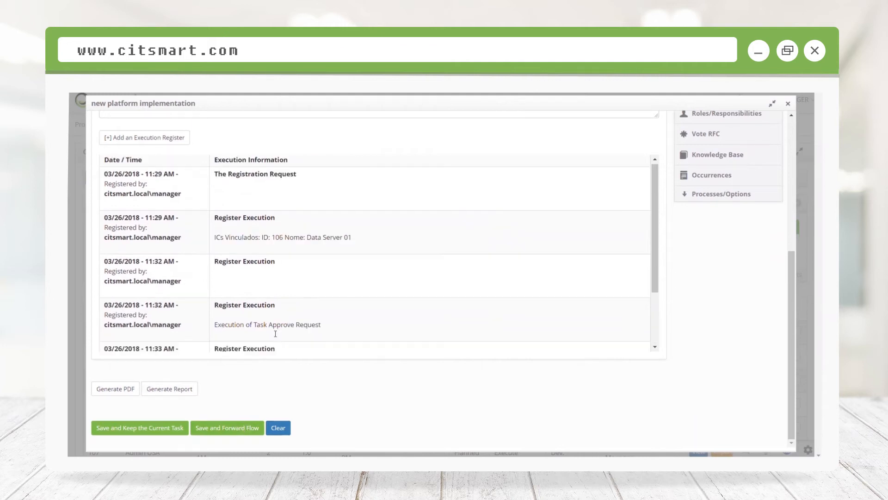
{"action": "scroll", "coordinate": [272, 320], "scroll_direction": "up", "scroll_amount": 5}
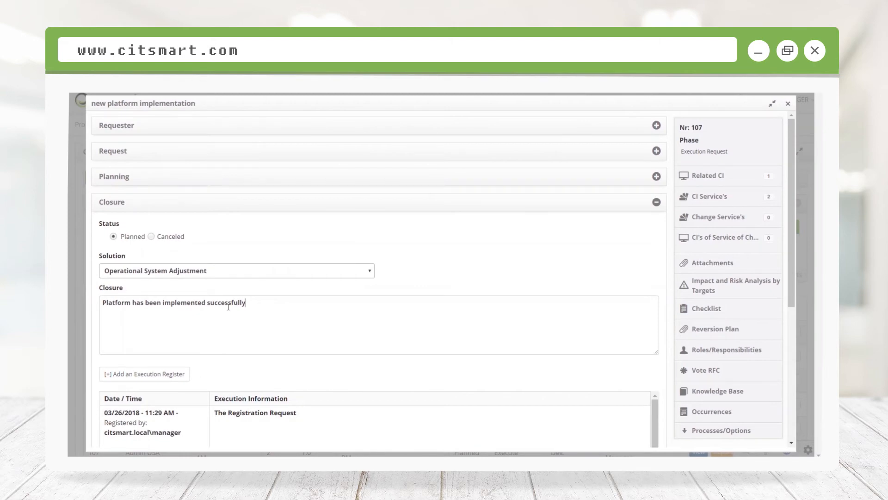
{"action": "scroll", "coordinate": [229, 308], "scroll_direction": "down", "scroll_amount": 5}
{"action": "left_click", "coordinate": [226, 427]}
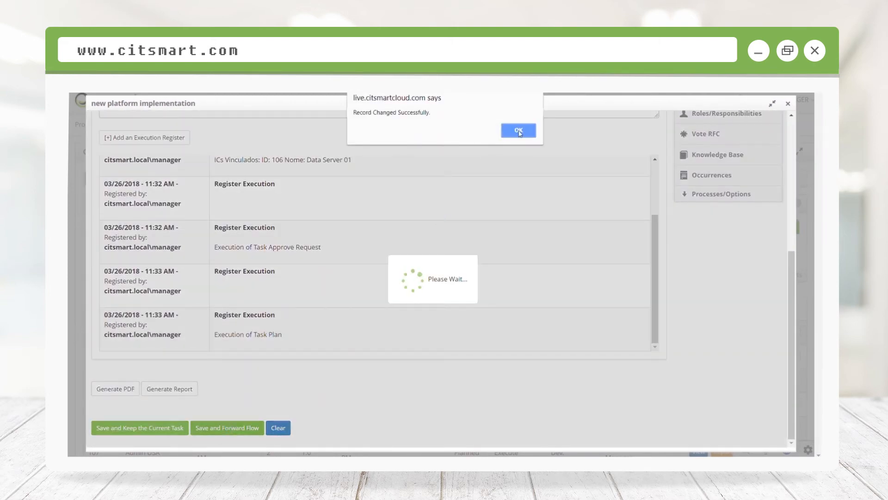
{"action": "left_click", "coordinate": [519, 130]}
Step: Start the Evaluate task of change 107 from the change list and confirm its assignment to the current operator
{"action": "scroll", "coordinate": [153, 259], "scroll_direction": "down", "scroll_amount": 1}
{"action": "scroll", "coordinate": [153, 260], "scroll_direction": "down", "scroll_amount": 3}
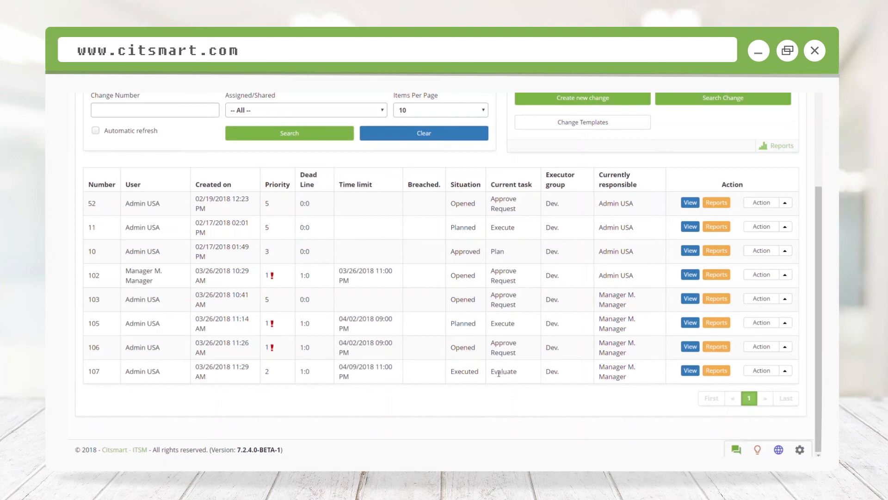
{"action": "left_click", "coordinate": [786, 371]}
{"action": "left_click", "coordinate": [753, 363]}
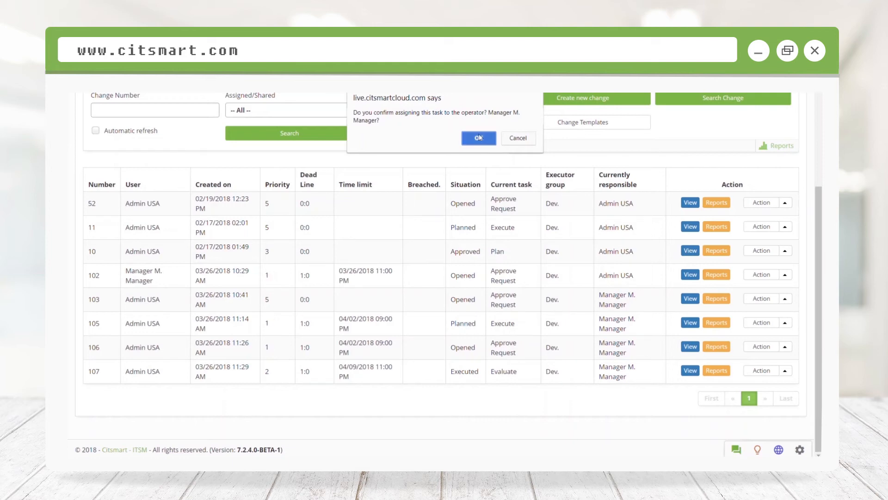
{"action": "left_click", "coordinate": [480, 137]}
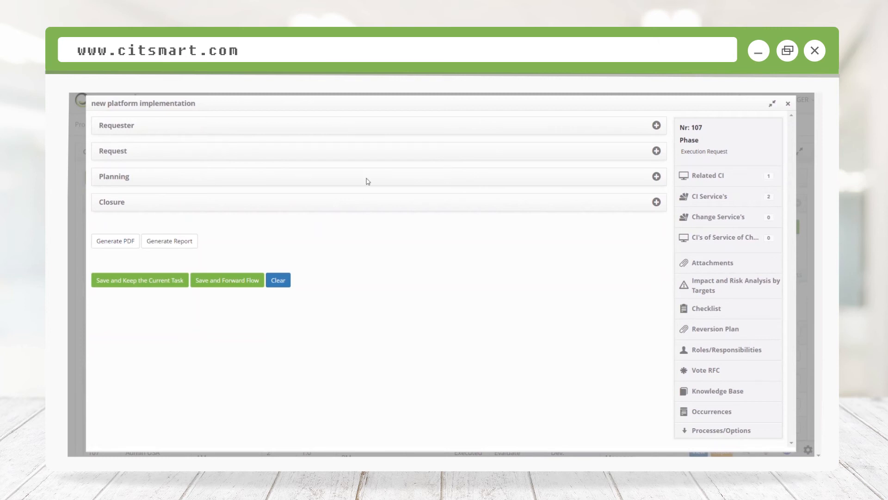
Step: Review the closure, planning, request and requester details of change 107, save it and forward its flow to complete the evaluation
{"action": "left_click", "coordinate": [648, 205]}
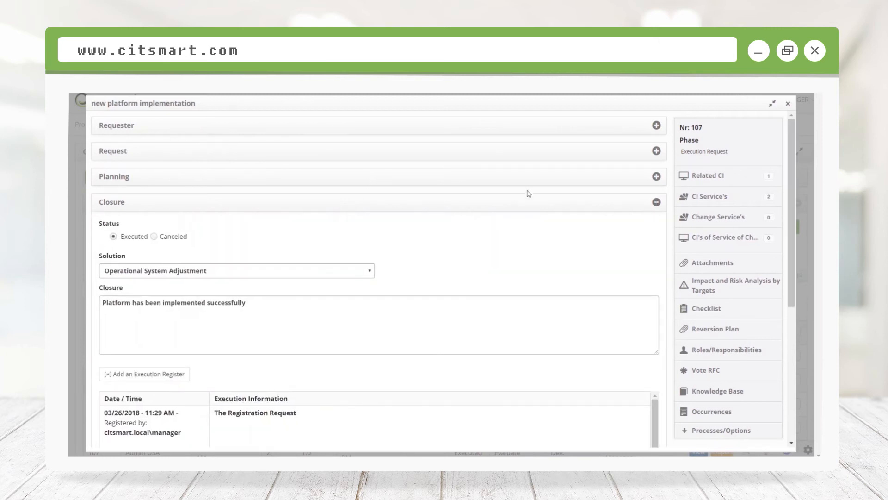
{"action": "left_click", "coordinate": [487, 180]}
{"action": "left_click", "coordinate": [494, 156]}
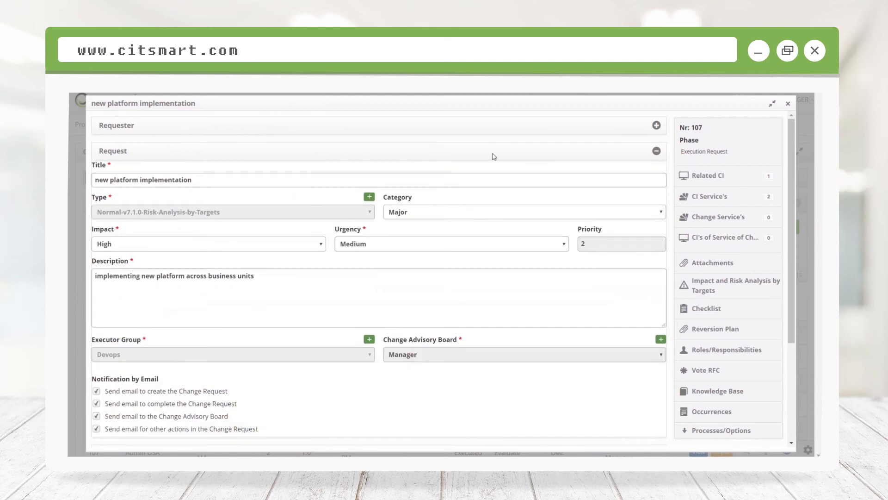
{"action": "left_click", "coordinate": [494, 131]}
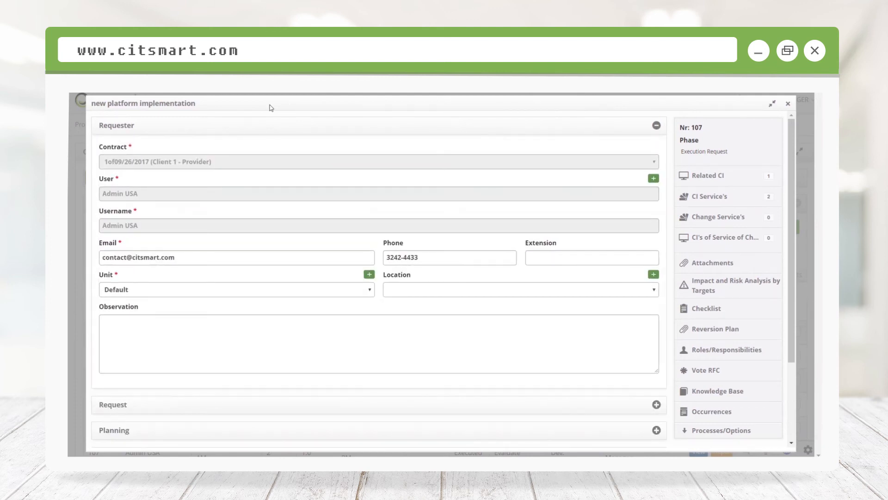
{"action": "scroll", "coordinate": [248, 131], "scroll_direction": "down", "scroll_amount": 3}
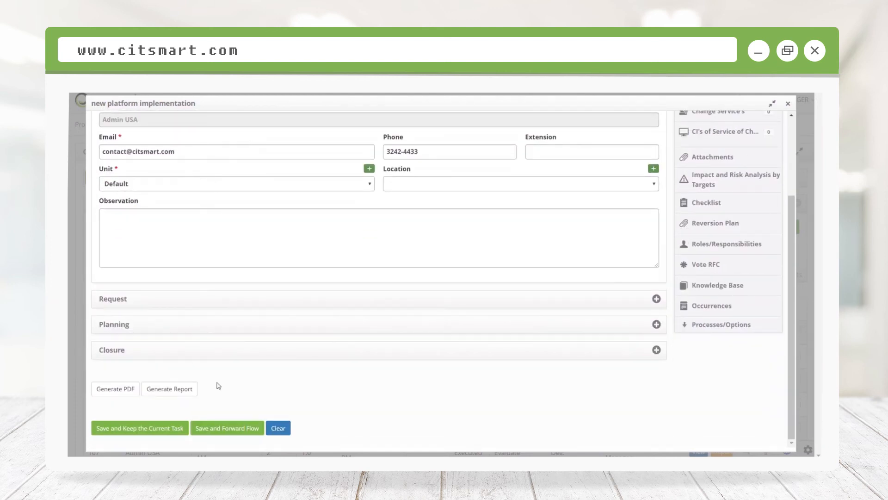
{"action": "left_click", "coordinate": [246, 428]}
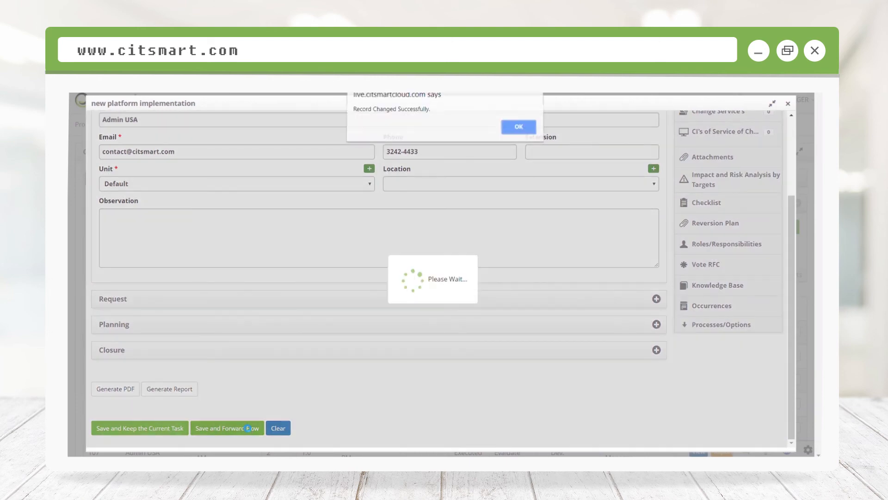
{"action": "left_click", "coordinate": [511, 130]}
{"action": "scroll", "coordinate": [356, 162], "scroll_direction": "down", "scroll_amount": 3}
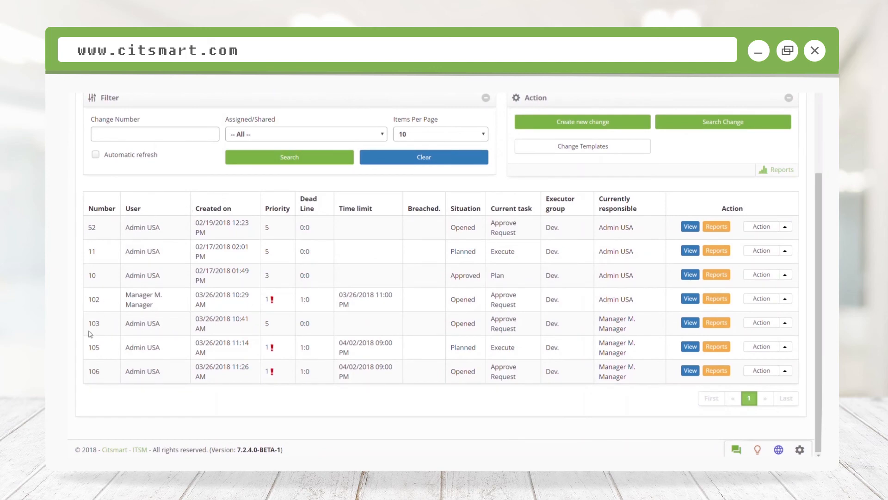
{"action": "scroll", "coordinate": [585, 387], "scroll_direction": "up", "scroll_amount": 3}
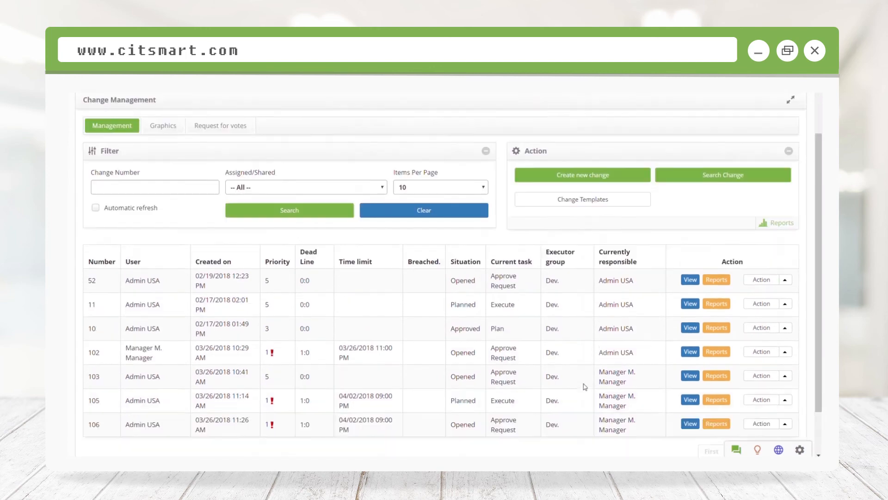